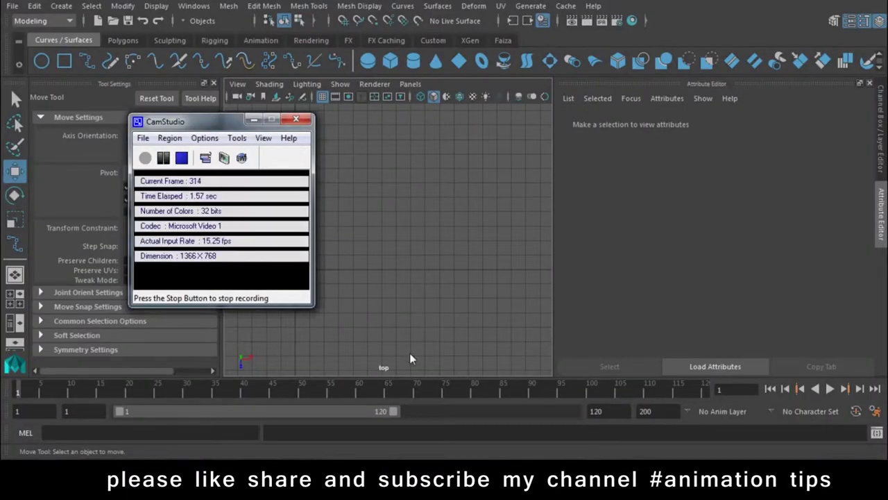
Tidy the screen recorder window, pan the top view, and bring up the NURBS notes.
click(300, 479)
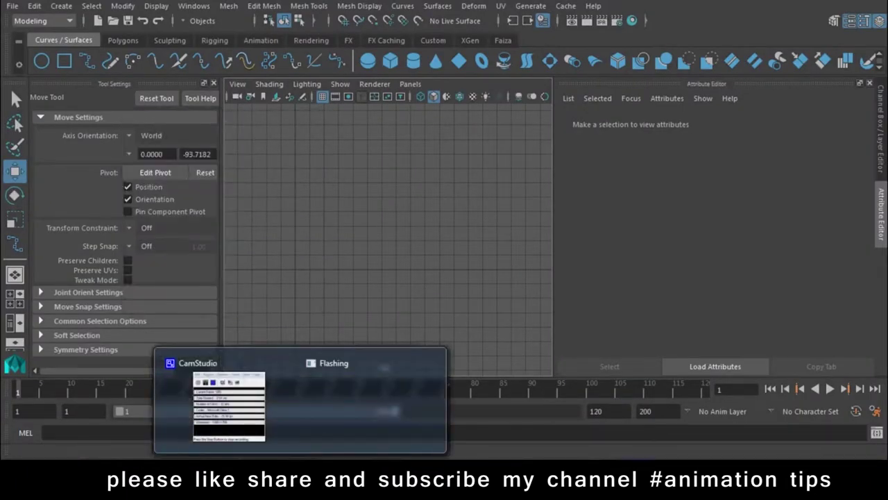
click(300, 479)
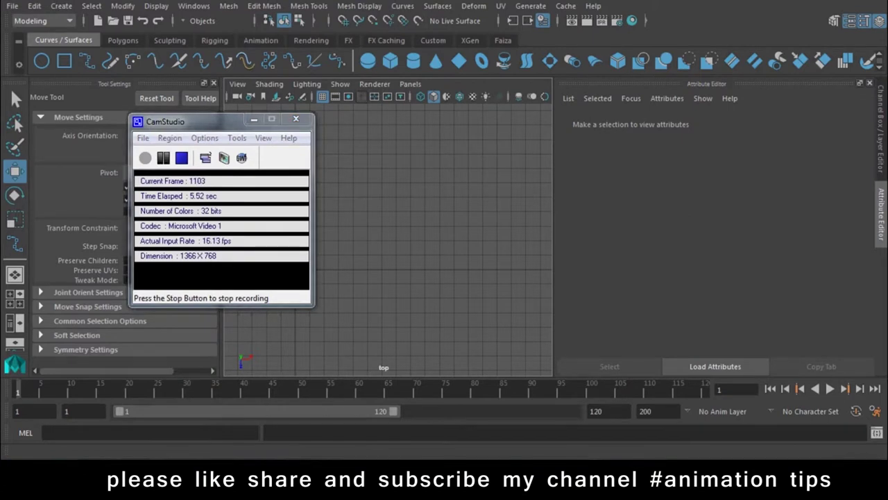
click(776, 489)
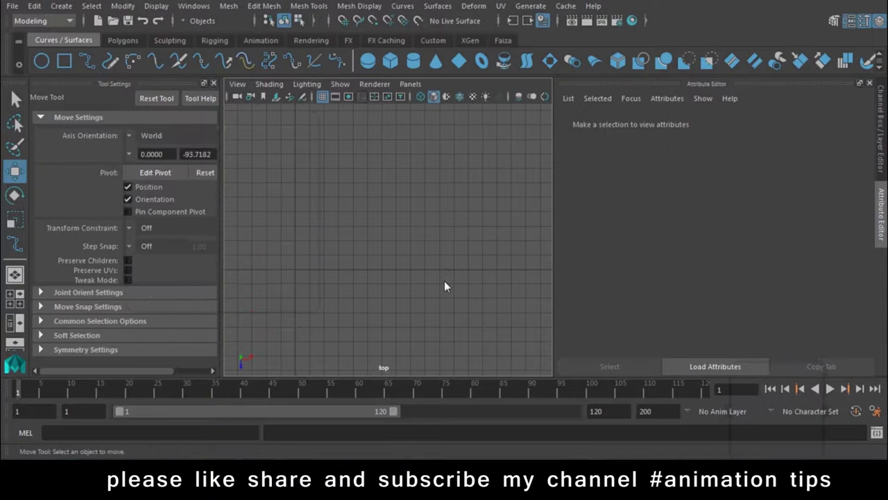
alt+middle_drag(444, 286, 336, 333)
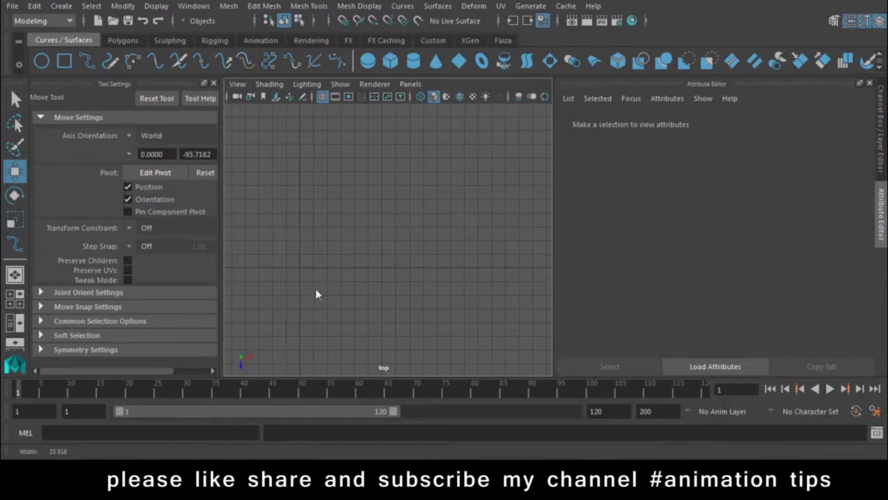
key(alt+Tab)
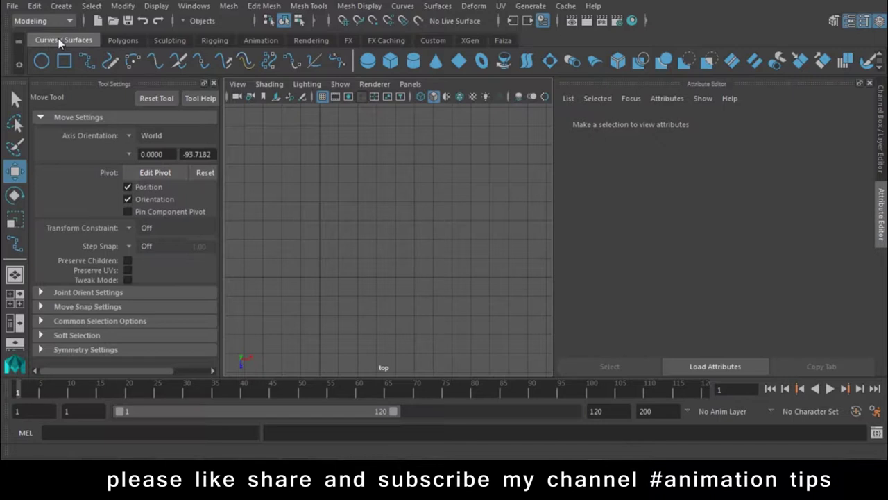
Draw a five-point trial linear EP curve in the top view, then delete it.
click(85, 61)
click(361, 145)
click(401, 205)
click(397, 281)
click(337, 207)
click(298, 285)
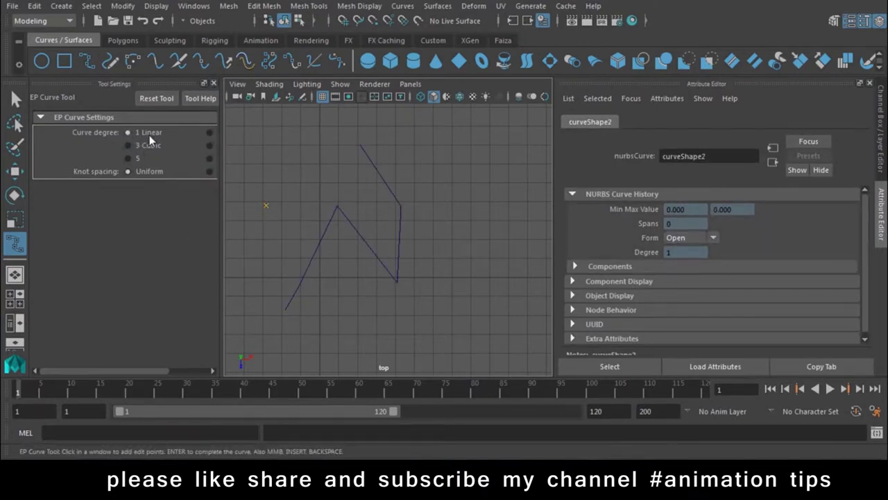
key(w)
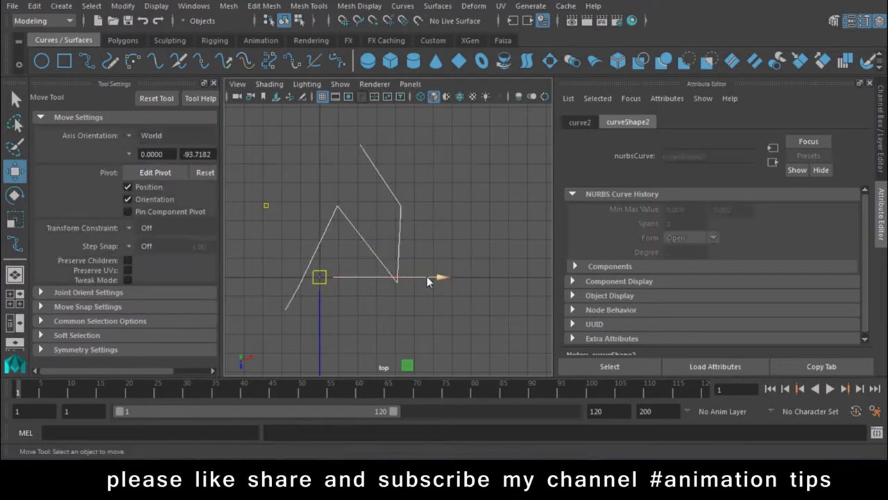
key(Delete)
Draw a seven-point cubic EP curve that loops over the top as a test.
click(88, 61)
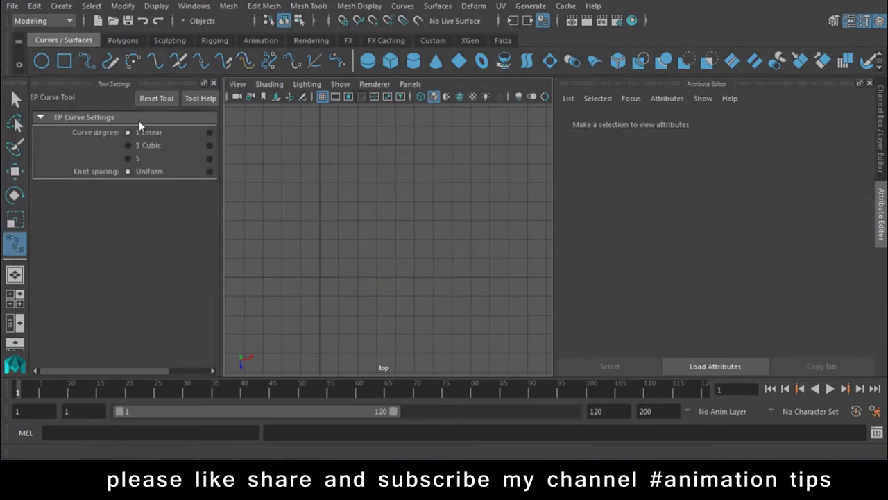
click(376, 137)
click(399, 170)
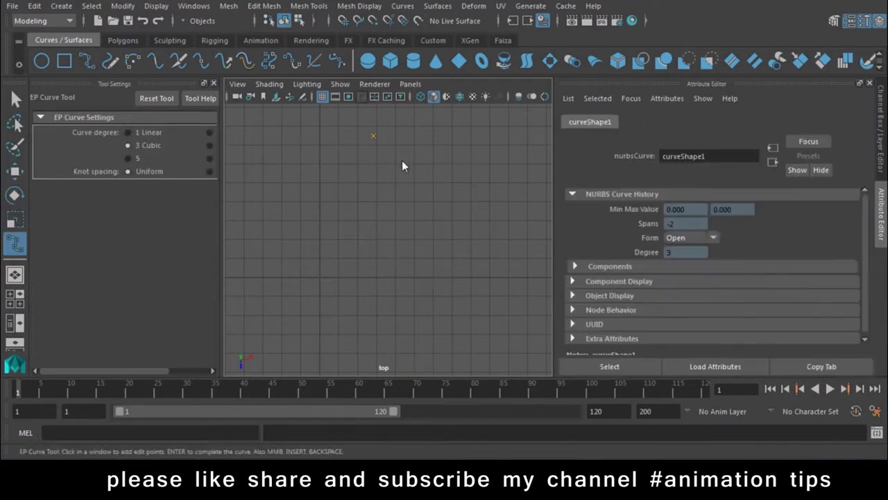
click(331, 283)
click(306, 276)
click(271, 177)
click(335, 143)
click(340, 205)
scroll(299, 160, up, 3)
key(w)
Try selecting the curve's edit points, undo the change, then delete the trial curves.
right_drag(466, 139, 455, 170)
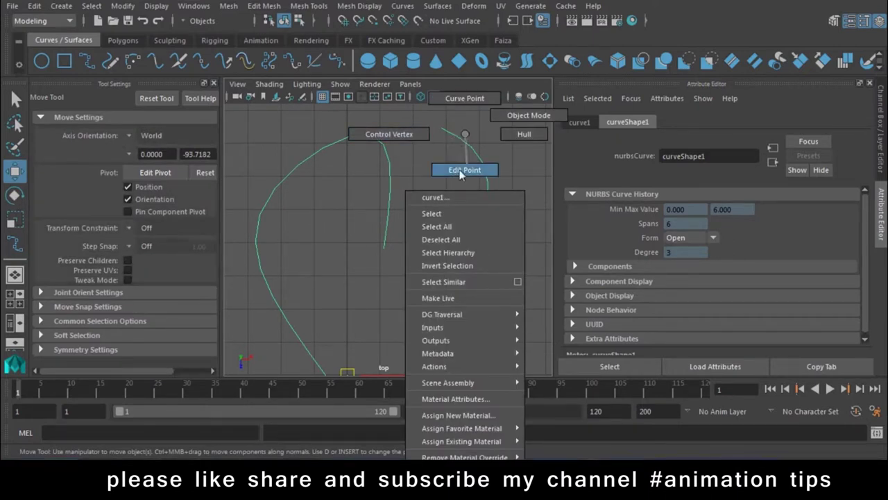
right_drag(455, 170, 416, 171)
click(384, 247)
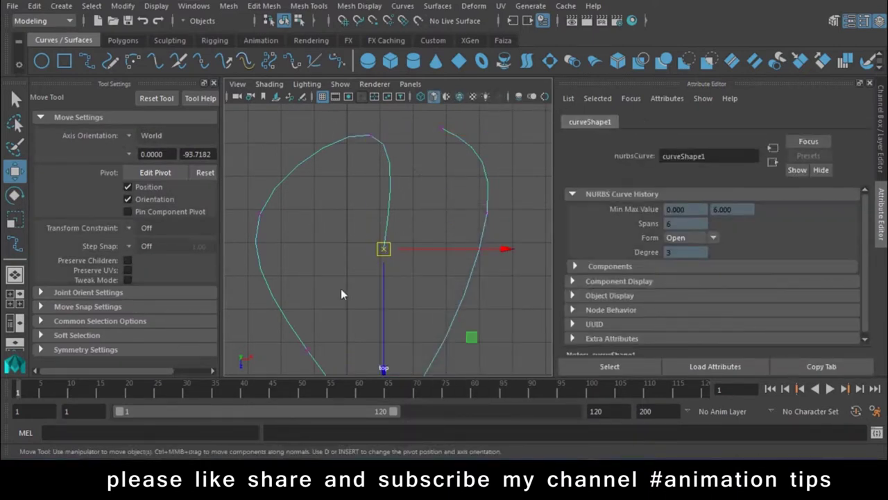
drag(417, 208, 334, 278)
alt+middle_drag(226, 259, 313, 197)
drag(320, 267, 413, 302)
key(ctrl+z)
key(ctrl+z)
key(ctrl+z)
key(ctrl+z)
key(ctrl+z)
key(ctrl+z)
key(ctrl+z)
key(ctrl+z)
key(ctrl+z)
key(ctrl+z)
key(ctrl+z)
right_drag(464, 195, 494, 167)
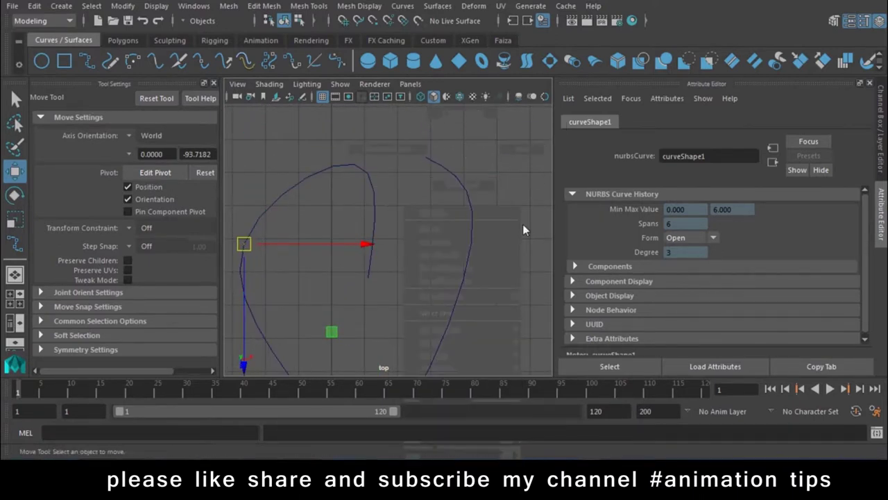
click(372, 273)
key(Delete)
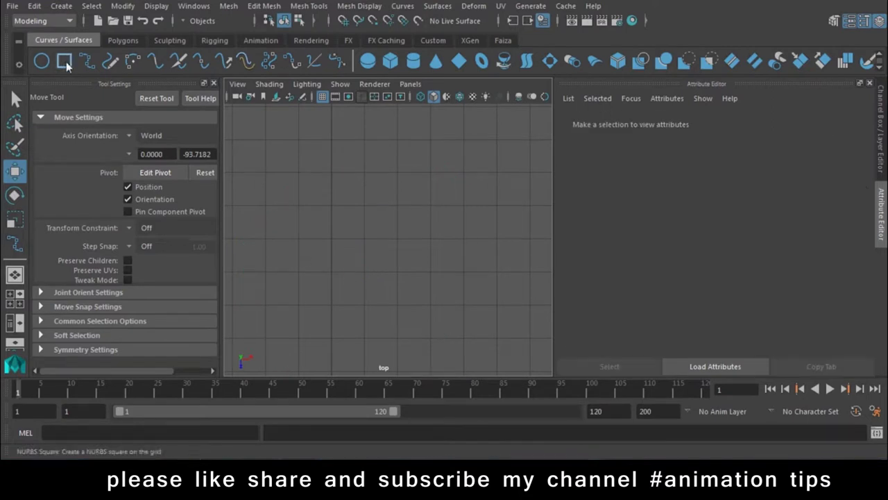
Trace the nine-point S-shaped cubic profile from the top down to the base at the centre axis.
click(90, 62)
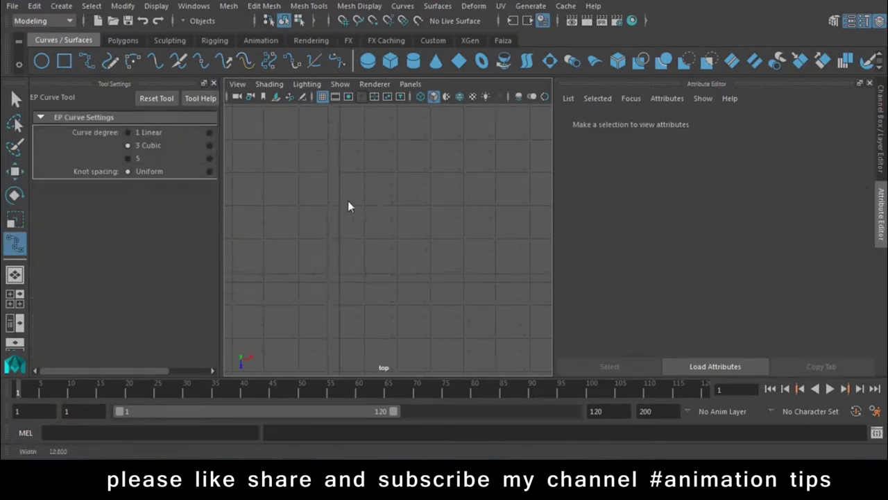
click(379, 196)
click(359, 225)
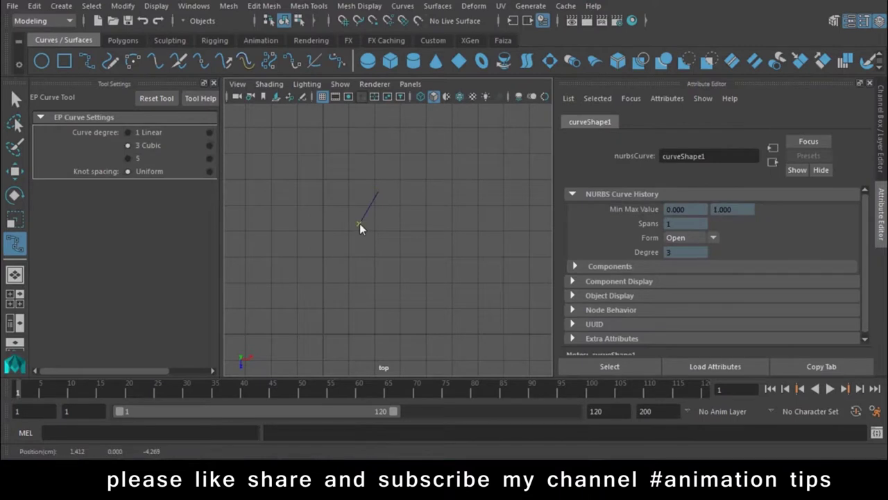
click(374, 257)
click(410, 280)
click(428, 309)
click(422, 338)
click(381, 350)
click(340, 350)
click(324, 353)
key(w)
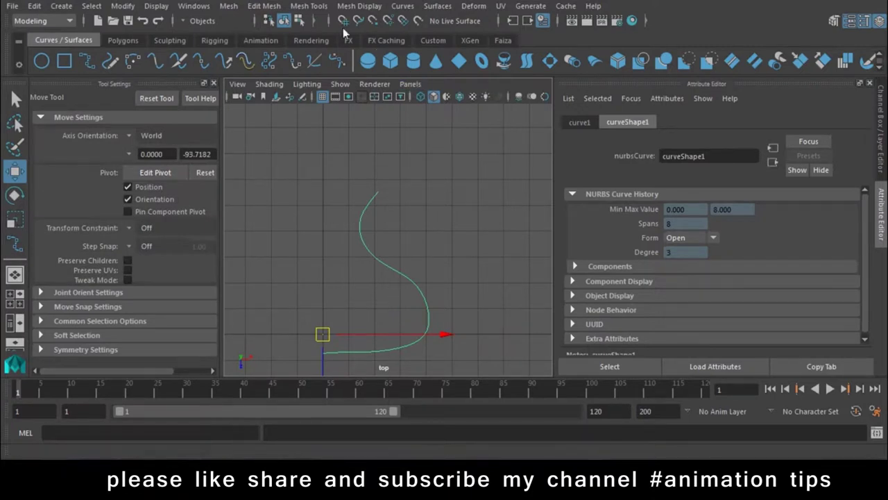
Keep the Modeling menu set and tear off the Surfaces menu into a window moved aside.
click(41, 21)
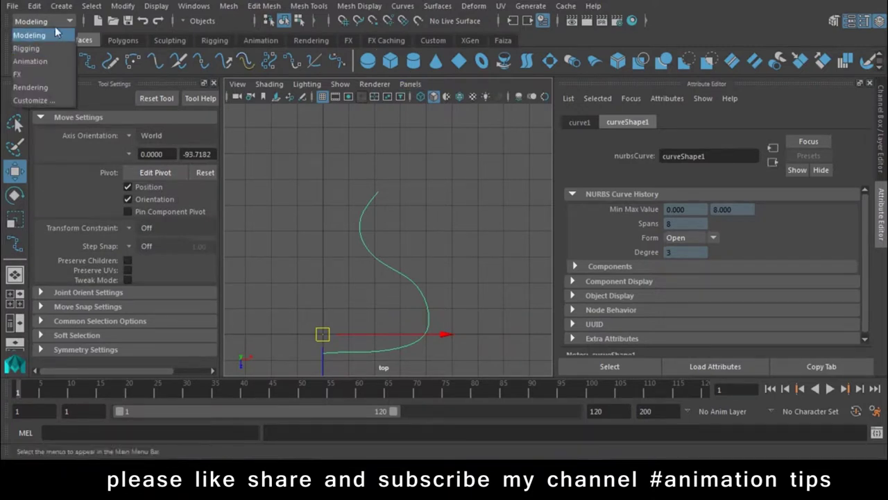
click(29, 35)
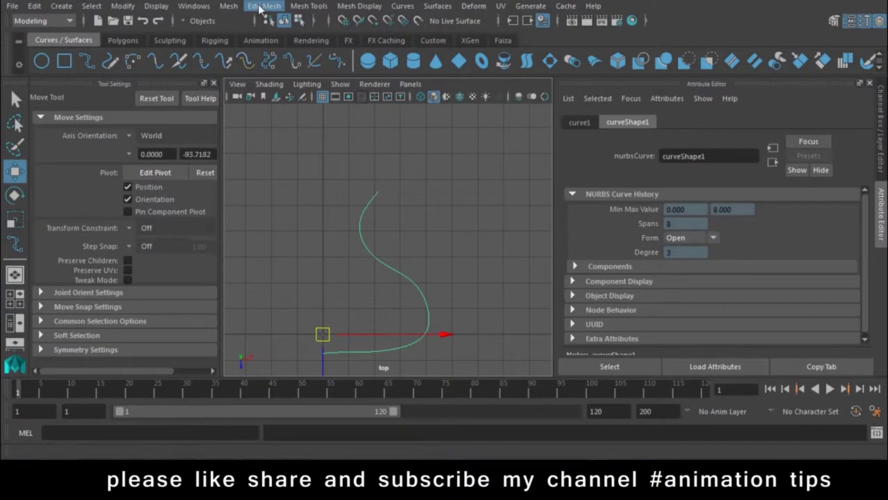
click(435, 6)
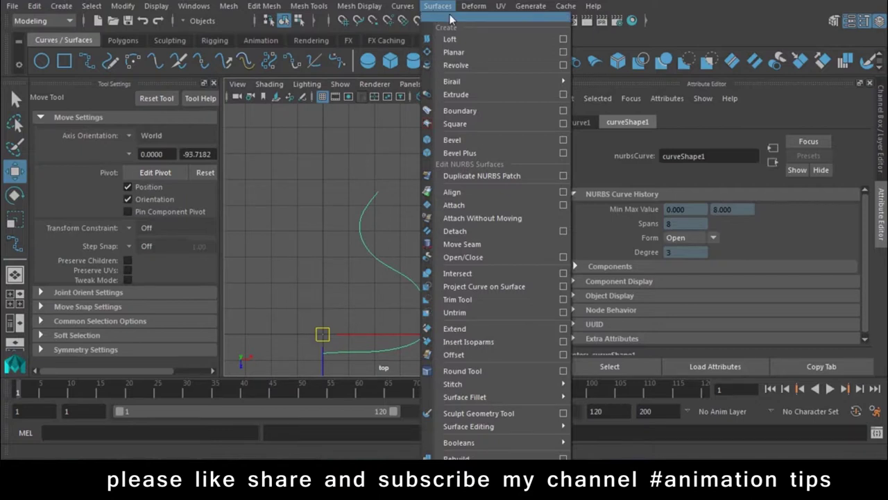
click(450, 14)
drag(478, 14, 799, 17)
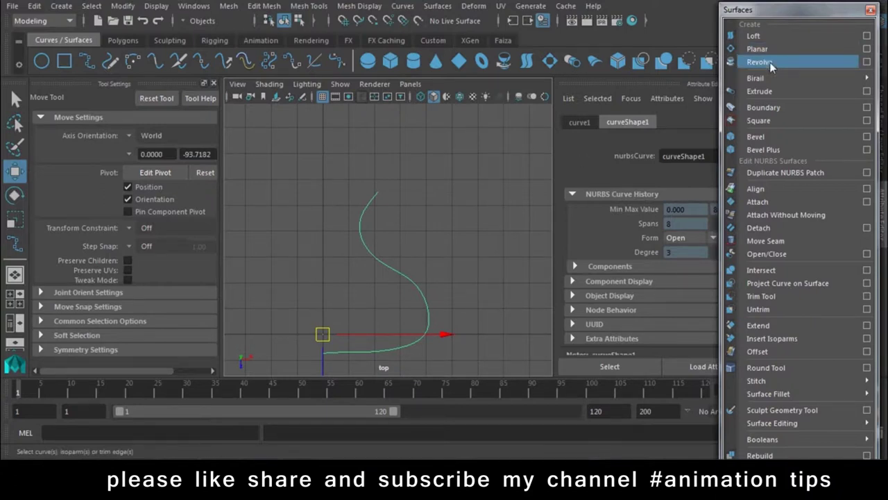
In perspective, revolve the profile curve as a test, undo it, and orbit to an oblique view.
click(392, 240)
mouse_move(392, 239)
mouse_down()
mouse_move(427, 270)
mouse_move(490, 256)
mouse_up()
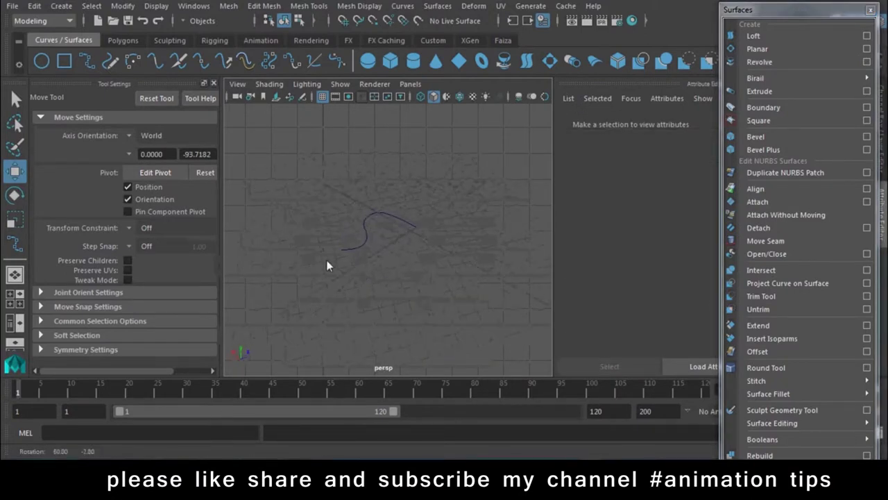
mouse_move(485, 188)
mouse_down()
mouse_move(387, 291)
mouse_move(408, 269)
mouse_up()
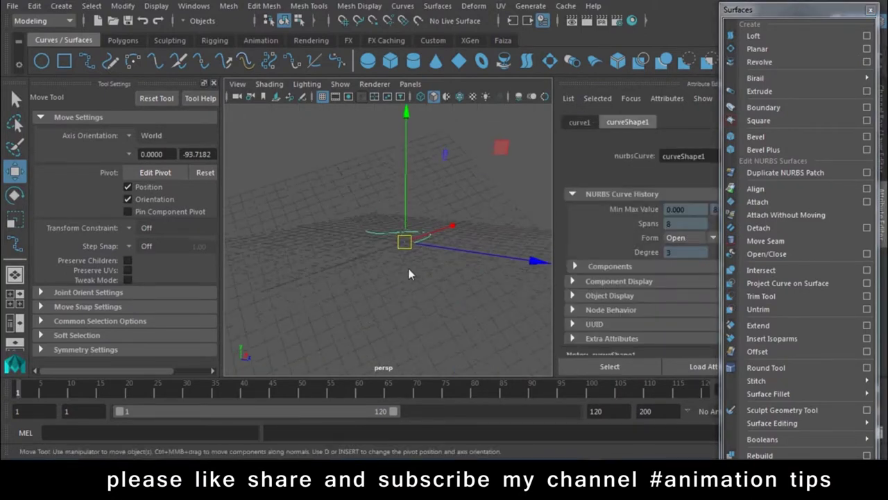
click(771, 61)
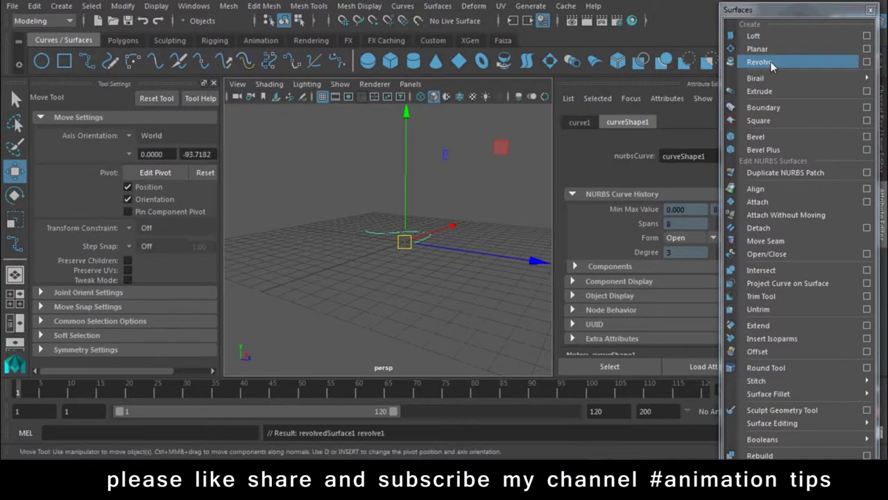
alt+drag(476, 217, 396, 281)
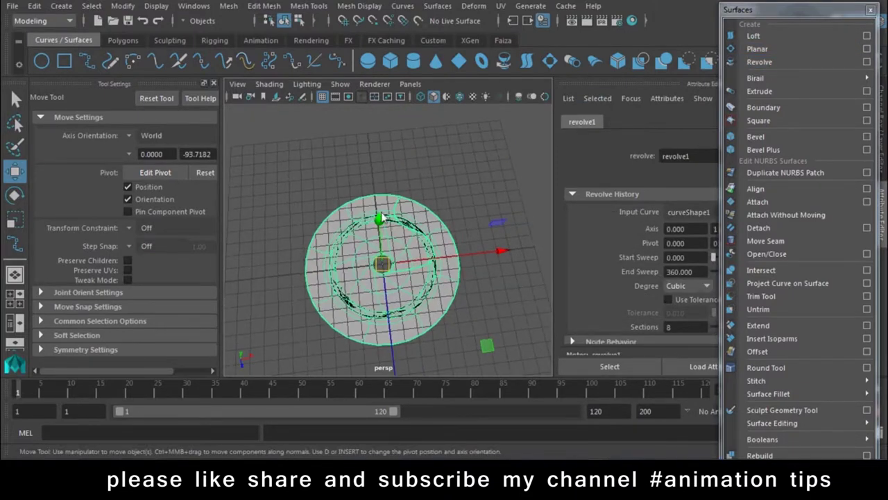
key(ctrl+z)
mouse_move(395, 266)
alt+mouse_down()
mouse_move(383, 259)
mouse_move(403, 290)
alt+mouse_up()
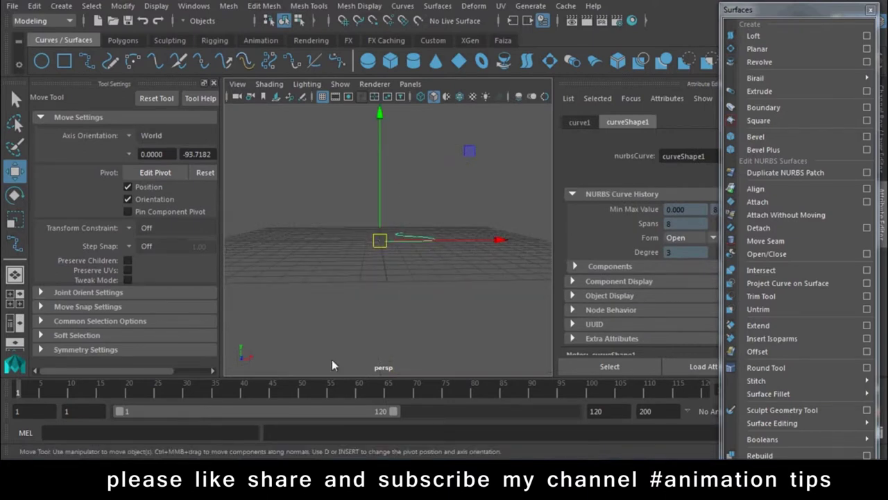
mouse_move(225, 212)
alt+mouse_down()
mouse_move(338, 280)
mouse_move(468, 313)
mouse_move(407, 288)
alt+mouse_up()
Apply a revolve from Revolve Options, then undo the flat disc it produced.
click(868, 62)
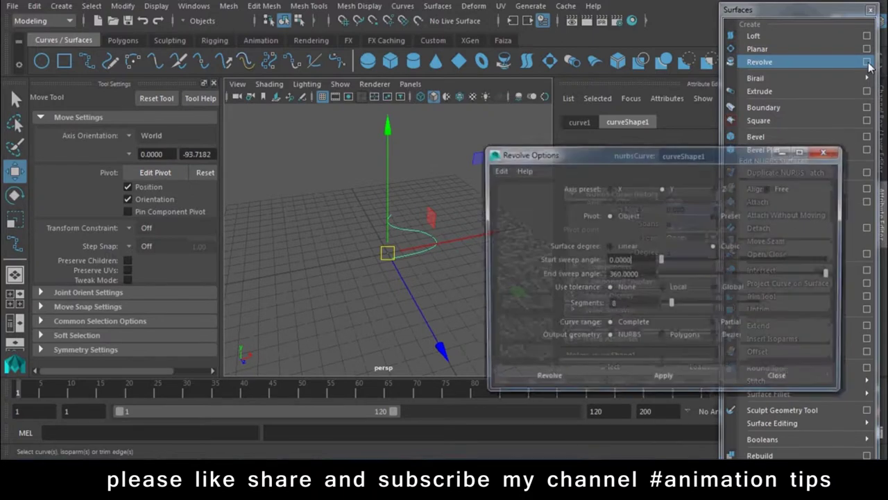
drag(685, 154, 762, 129)
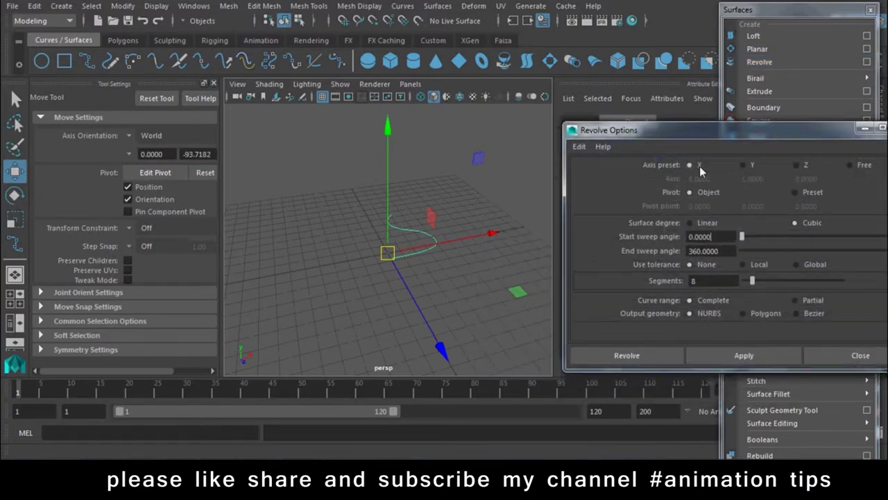
click(725, 350)
alt+drag(391, 313, 441, 248)
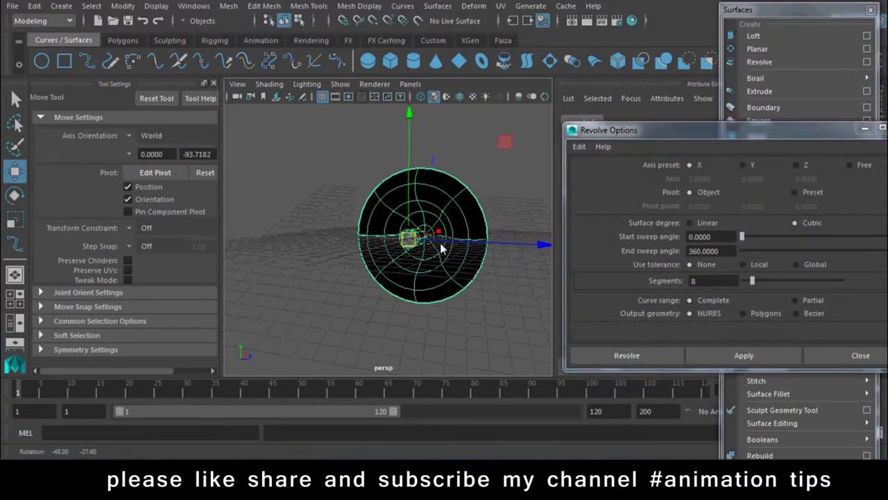
key(ctrl+z)
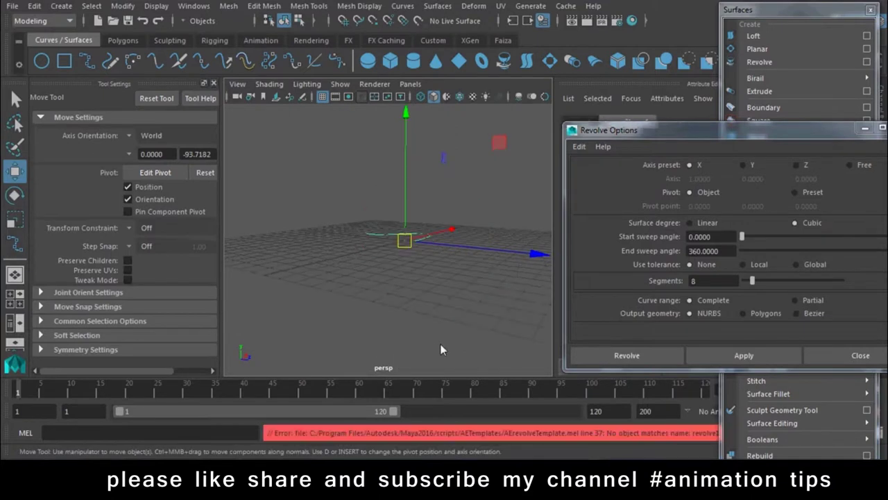
Revolve the profile again into a vase surface, inspect it, and select it.
click(665, 356)
alt+drag(430, 285, 351, 365)
click(455, 288)
mouse_move(455, 288)
alt+mouse_down()
mouse_move(454, 211)
mouse_move(405, 245)
alt+mouse_up()
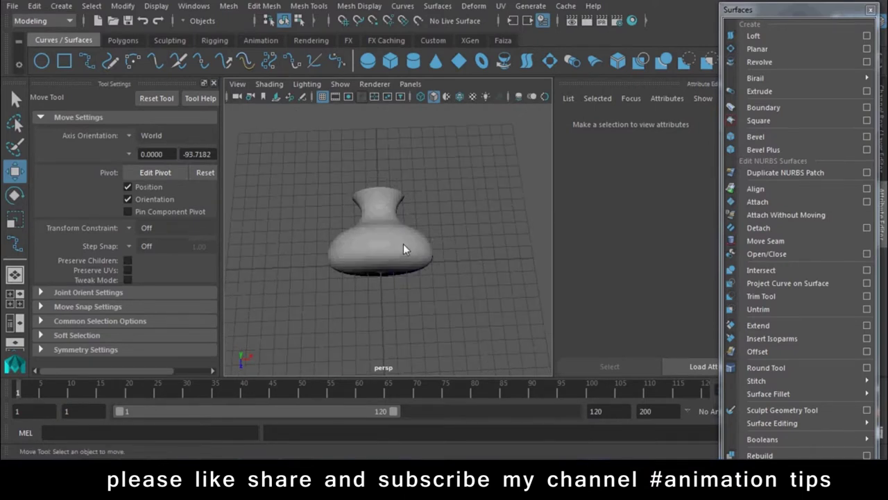
click(426, 272)
Delete the vase surface and switch the viewport to the front view.
key(Delete)
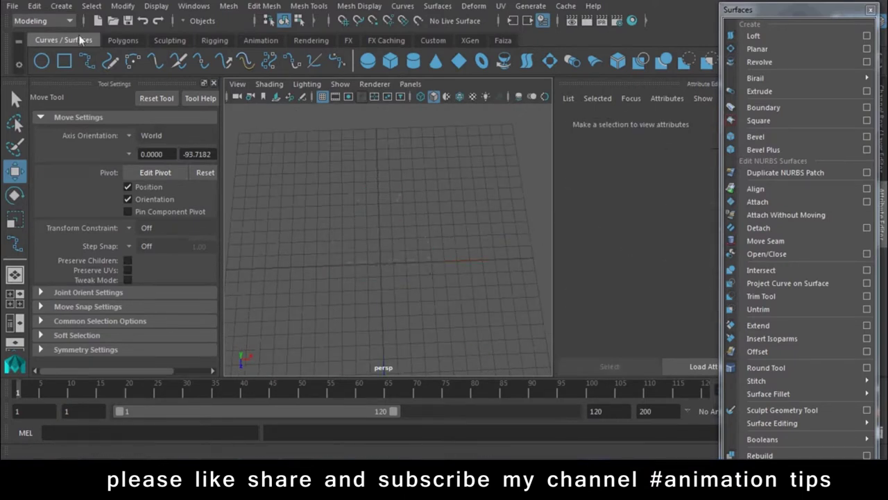
key(space)
drag(337, 147, 336, 170)
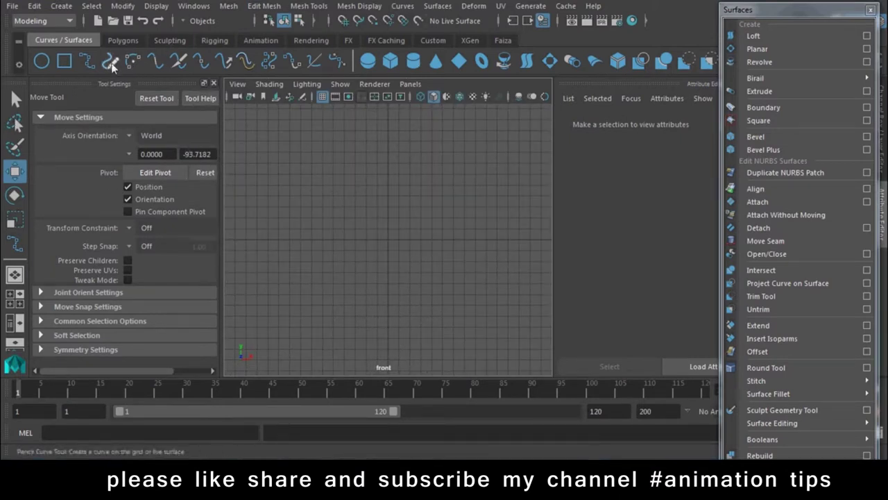
Draw a three-point linear-degree practice EP curve, then delete it.
click(85, 60)
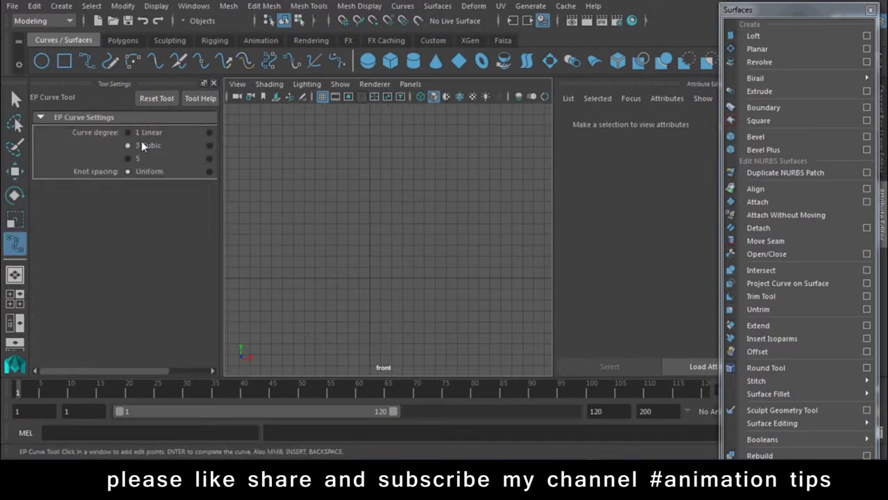
click(161, 138)
click(394, 131)
click(497, 188)
click(431, 272)
key(w)
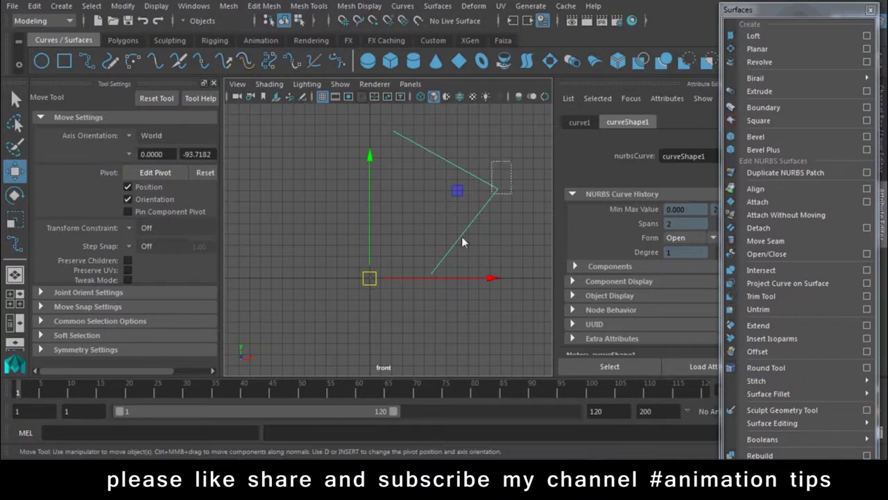
key(Delete)
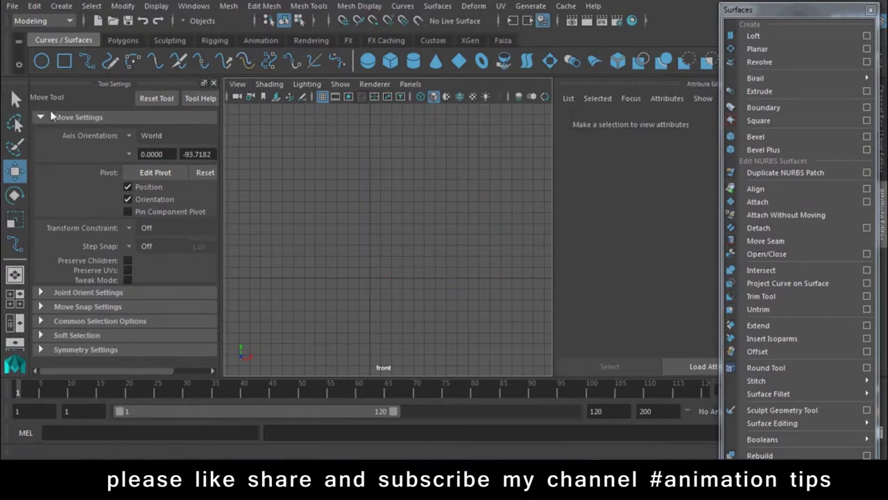
Draw a three-point arc EP curve in the front view.
click(14, 243)
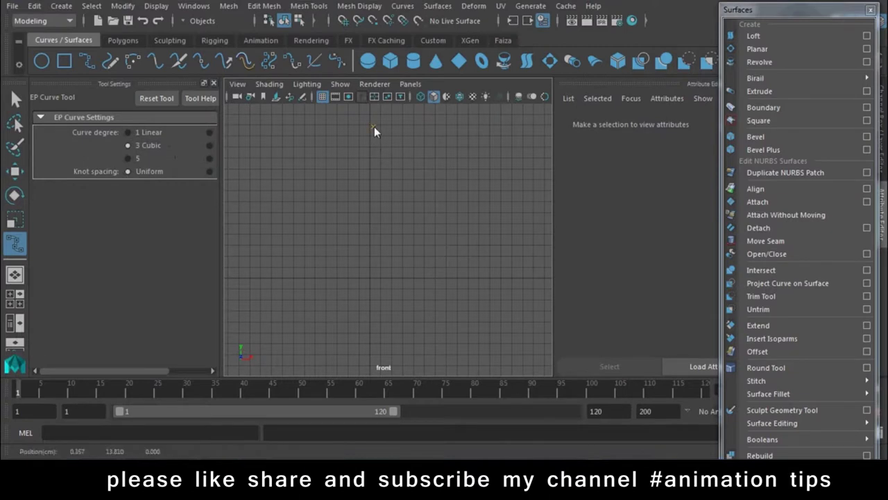
click(418, 143)
click(458, 200)
click(421, 292)
key(w)
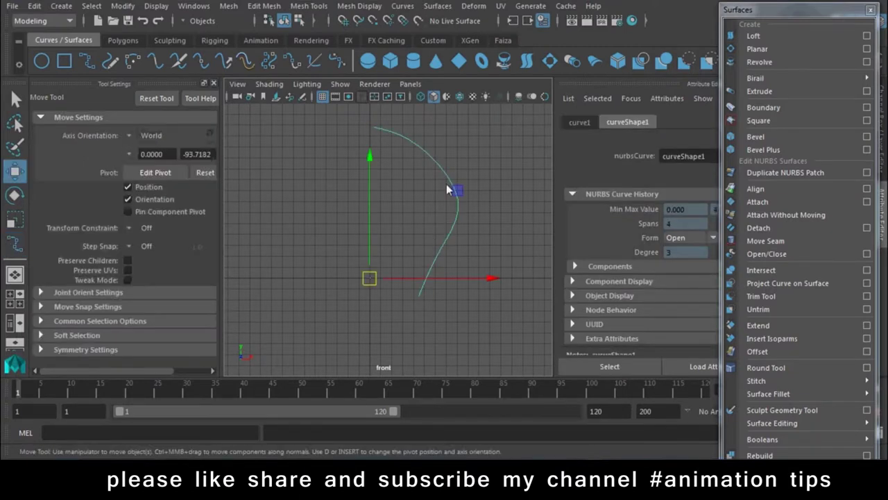
Reshape the arc by dragging its top, right-side and lower control vertices.
right_drag(438, 162, 363, 153)
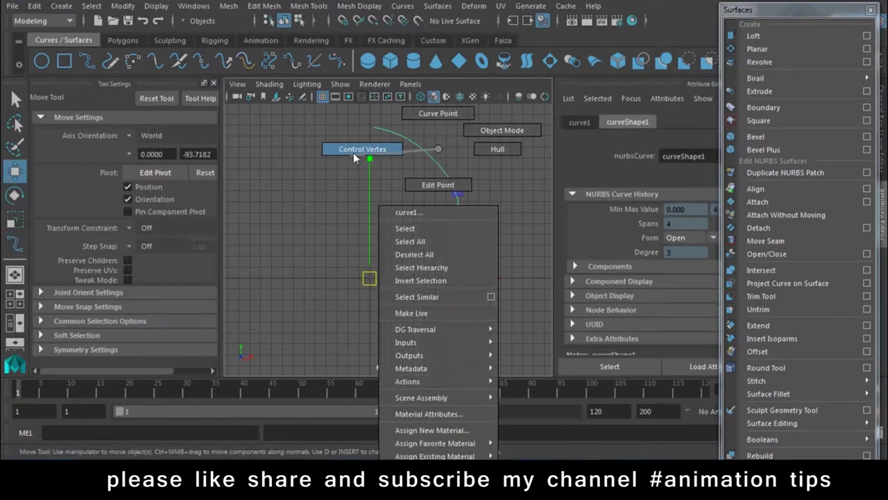
click(416, 137)
drag(416, 137, 434, 142)
click(390, 131)
click(389, 131)
click(413, 132)
click(472, 201)
drag(475, 208, 473, 196)
click(424, 279)
drag(424, 279, 451, 285)
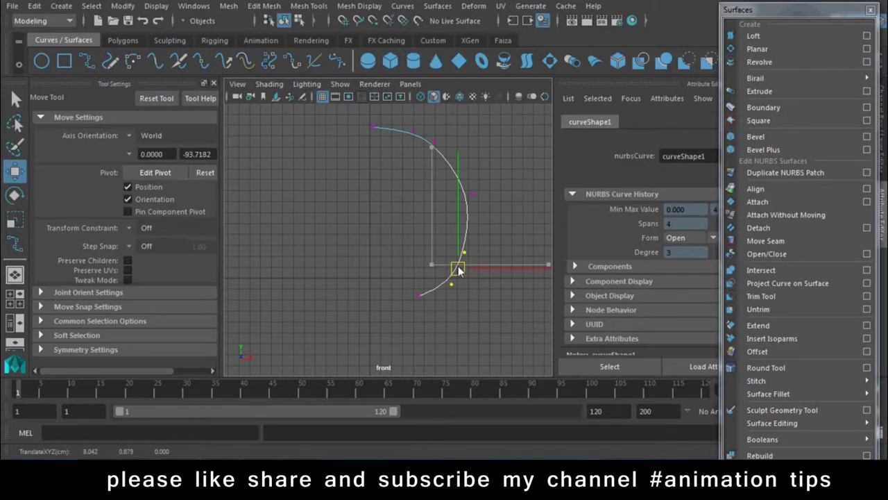
click(491, 210)
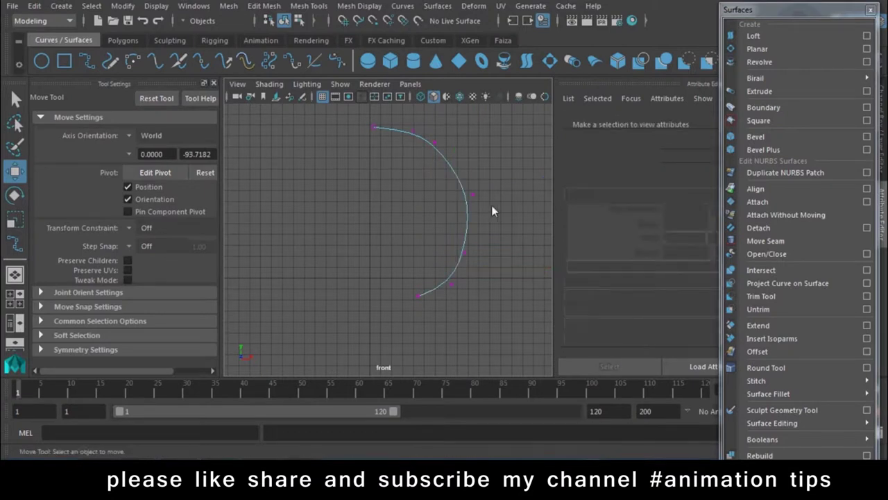
Use the right-click marking menu to switch to CV, then edit point mode, and select the arc's edit points.
right_click(445, 161)
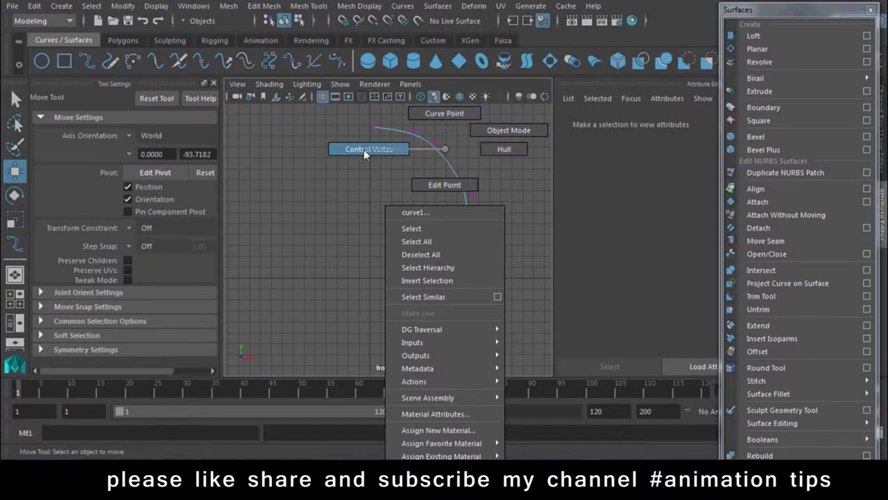
click(365, 149)
click(435, 143)
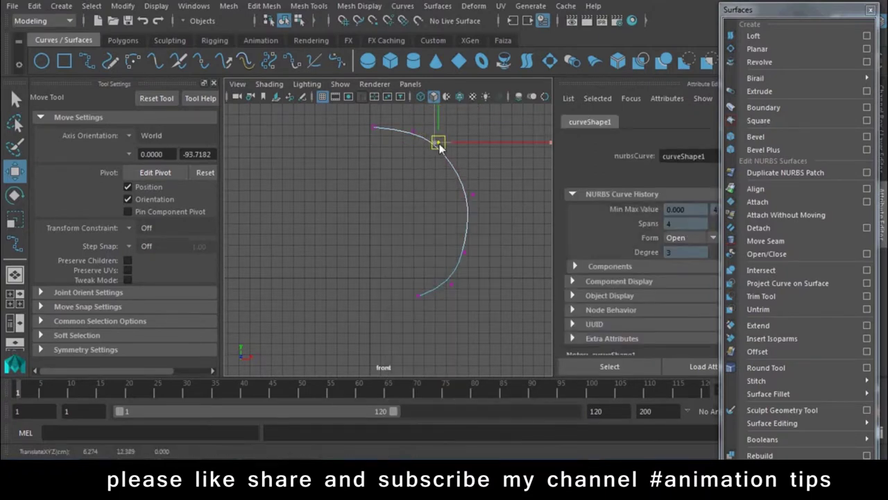
right_drag(459, 149, 460, 173)
click(458, 190)
click(449, 166)
click(438, 146)
drag(450, 187, 485, 215)
click(464, 250)
drag(434, 279, 389, 316)
drag(385, 135, 424, 298)
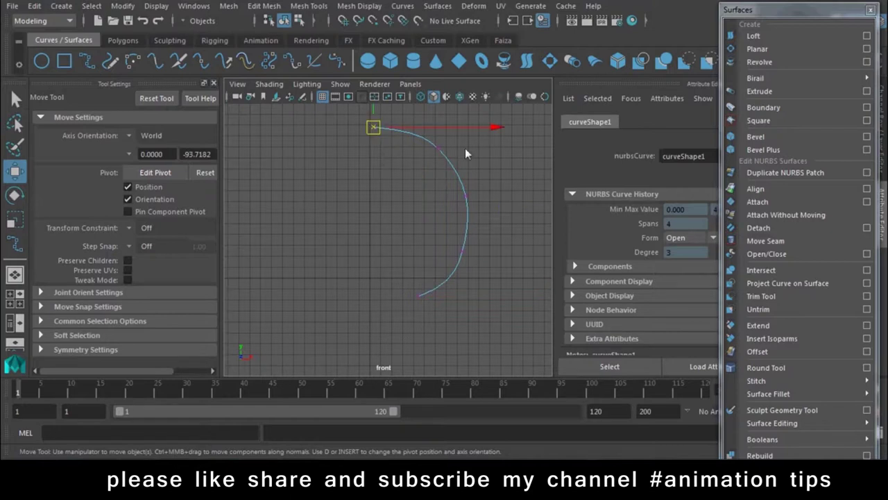
click(425, 300)
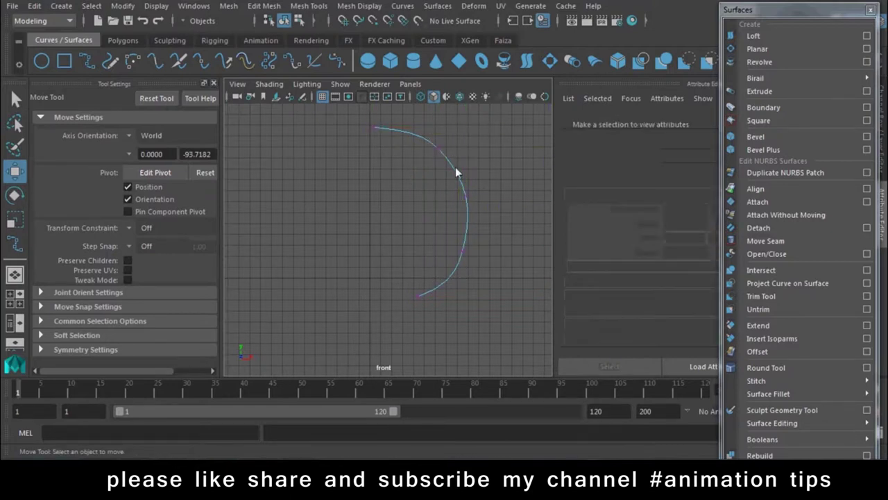
Select the arc's control vertices again, then return the curve to object mode.
right_drag(449, 154, 373, 138)
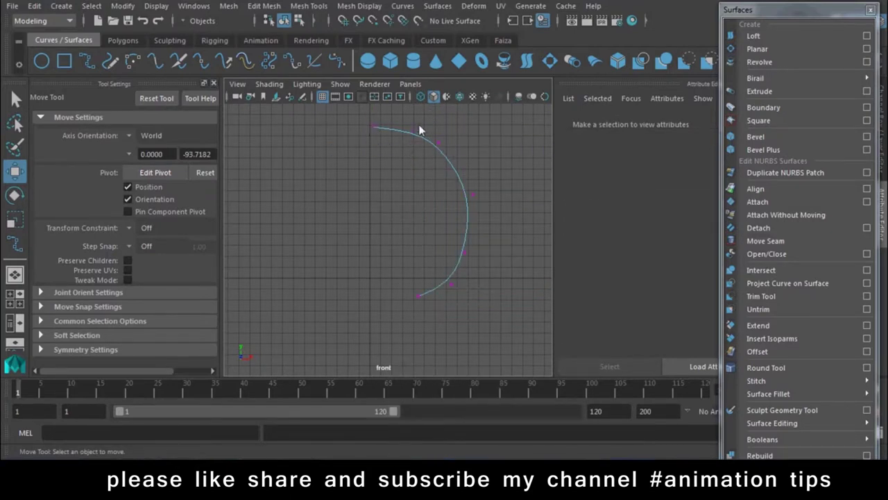
click(419, 130)
click(472, 195)
drag(442, 296, 439, 341)
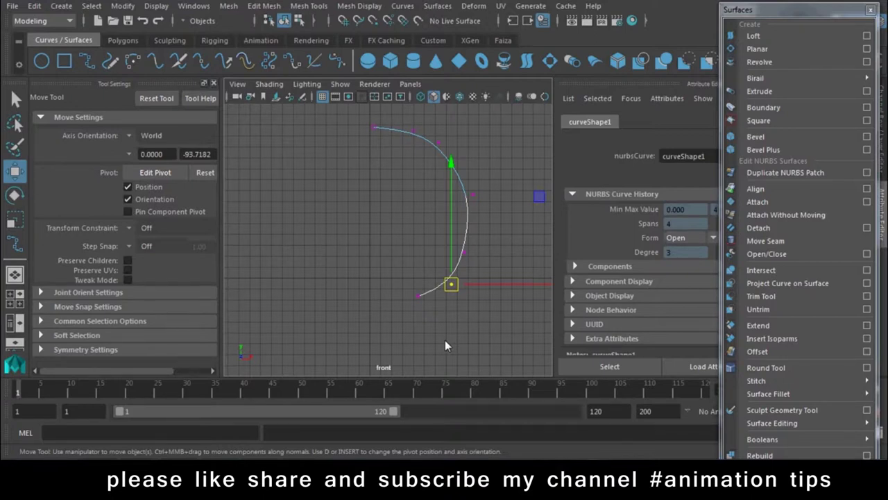
click(413, 131)
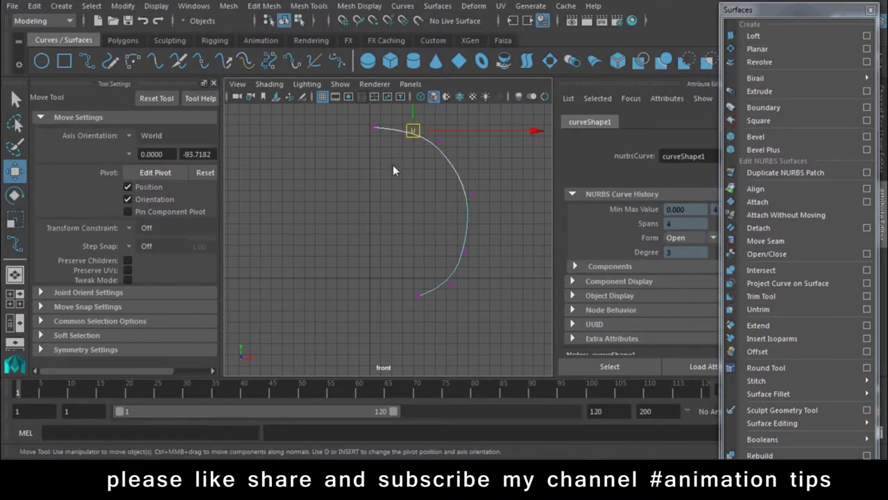
right_drag(463, 148, 534, 125)
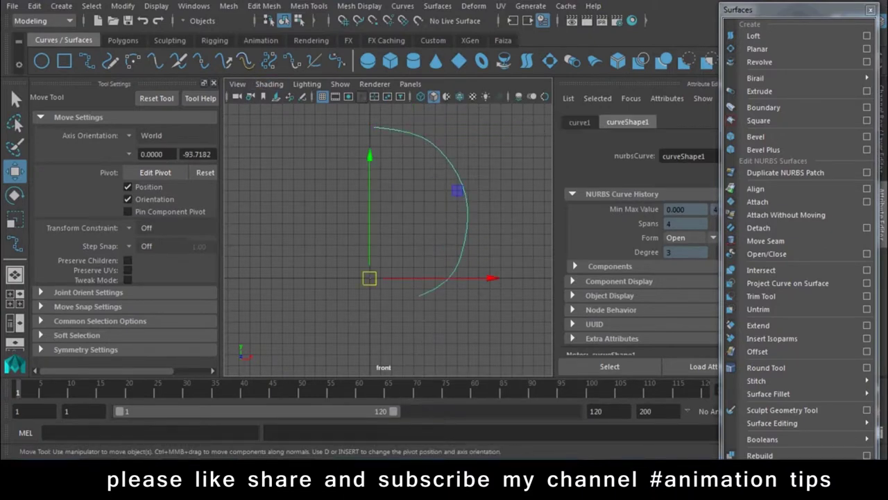
Trace the king's S-shaped cubic profile in the front view, from the top down to a long flat base.
click(86, 61)
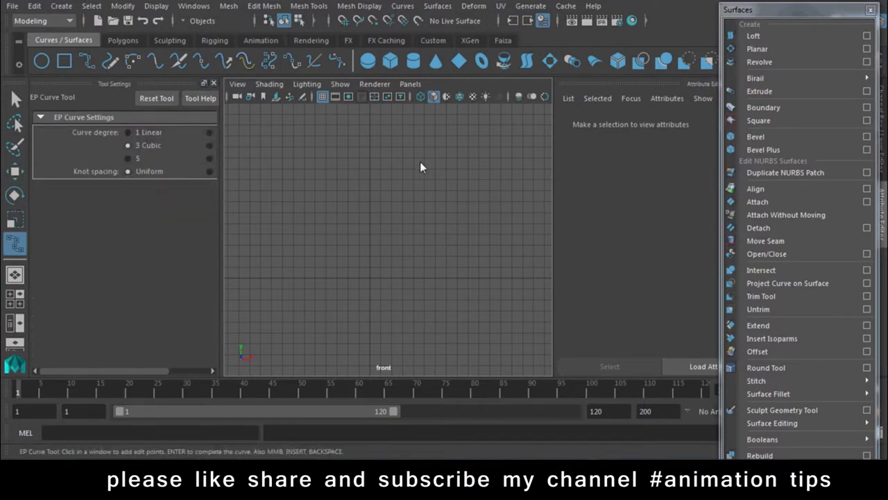
click(419, 163)
click(405, 183)
click(407, 204)
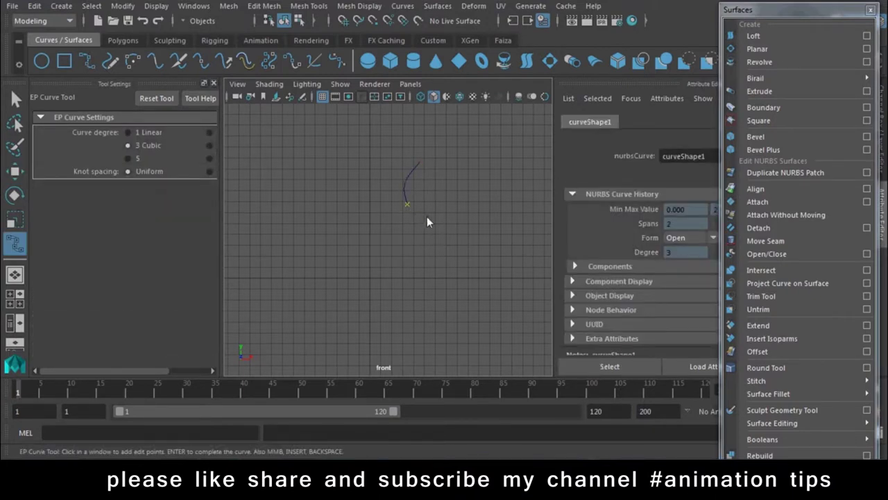
click(434, 218)
click(456, 243)
click(446, 270)
click(418, 290)
click(378, 293)
middle_drag(384, 292, 396, 291)
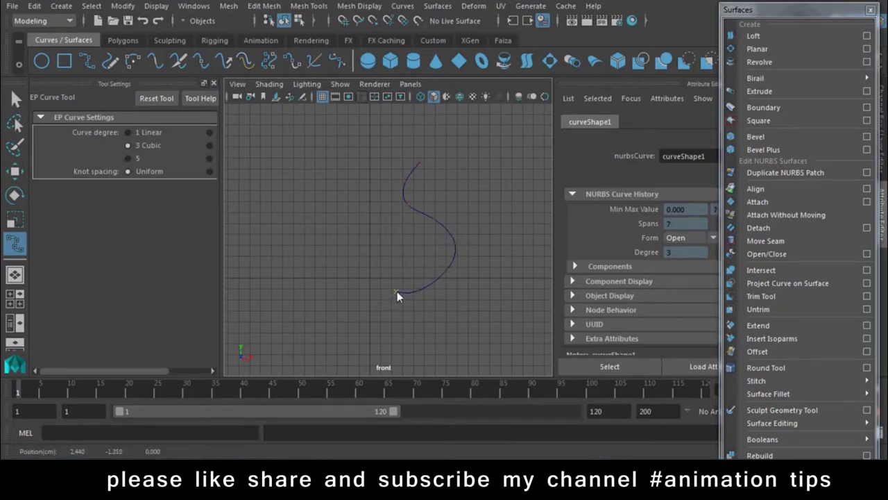
click(392, 293)
click(377, 292)
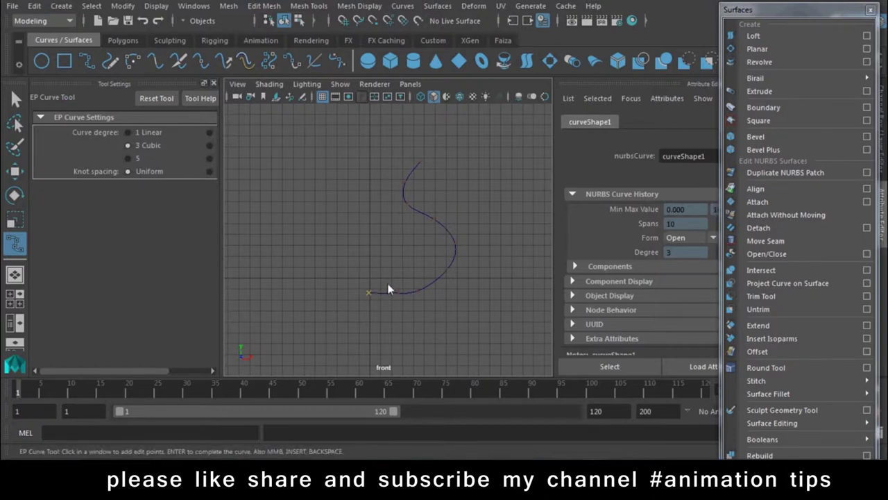
Shift a base CV right, then scale the left base CVs flat in Y for a flat bottom.
key(w)
scroll(387, 266, up, 5)
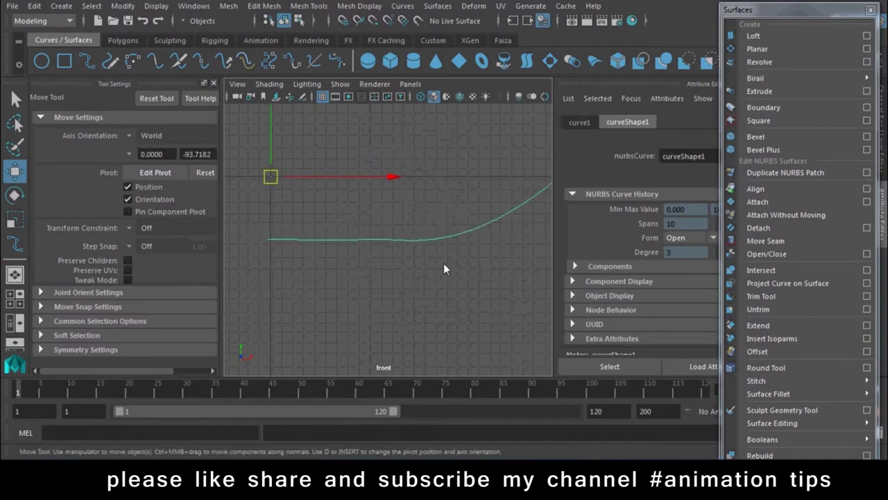
right_drag(465, 232, 401, 142)
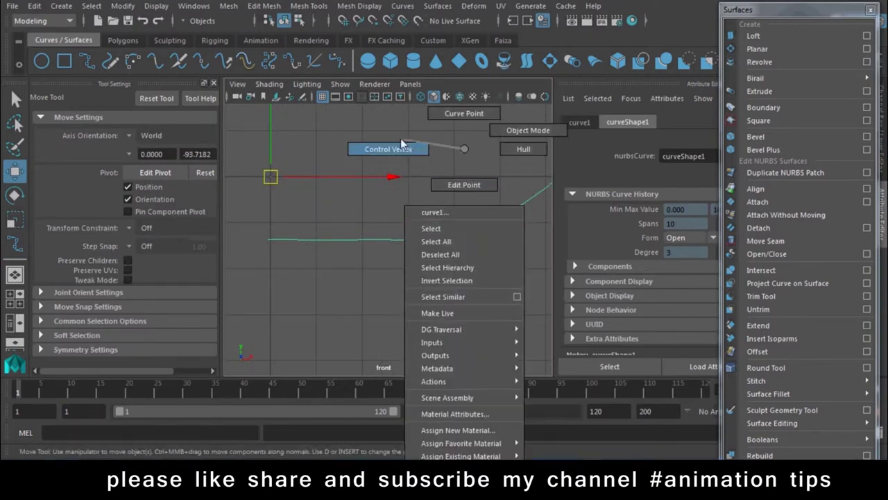
click(375, 240)
drag(378, 242, 414, 243)
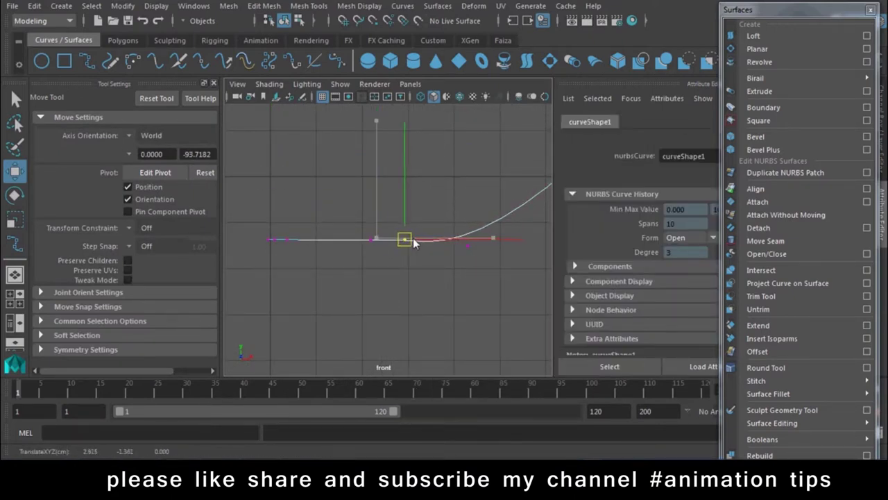
drag(234, 213, 439, 266)
key(r)
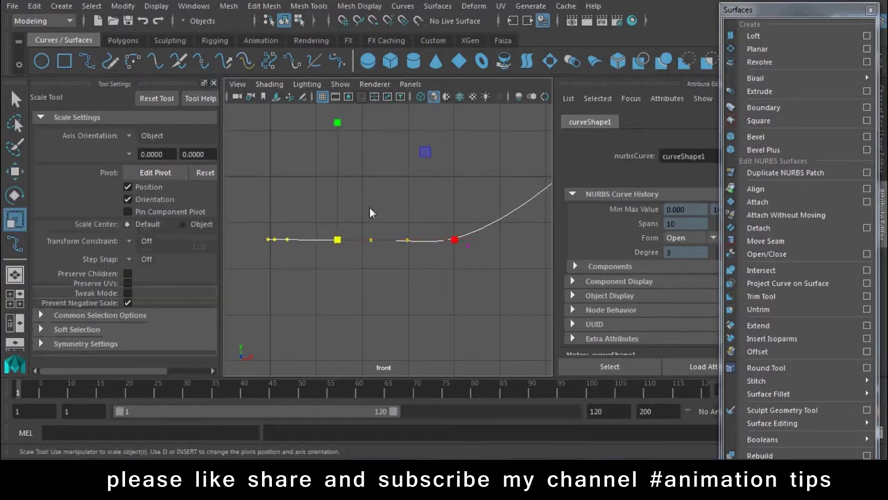
drag(341, 123, 338, 243)
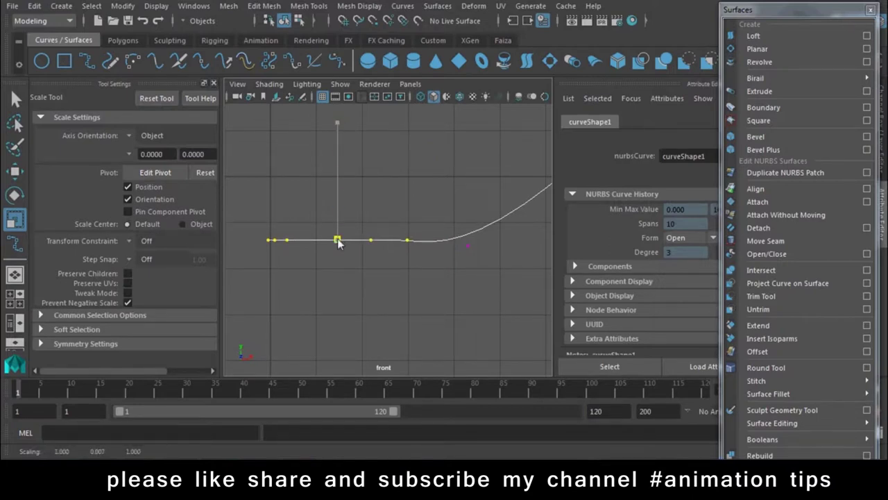
Move the curve's CVs to pull the profile into a flowing S shape.
key(w)
drag(336, 120, 371, 173)
mouse_move(353, 287)
mouse_down()
mouse_move(450, 254)
mouse_move(456, 271)
mouse_up()
click(468, 212)
drag(468, 211, 467, 263)
click(426, 221)
click(377, 171)
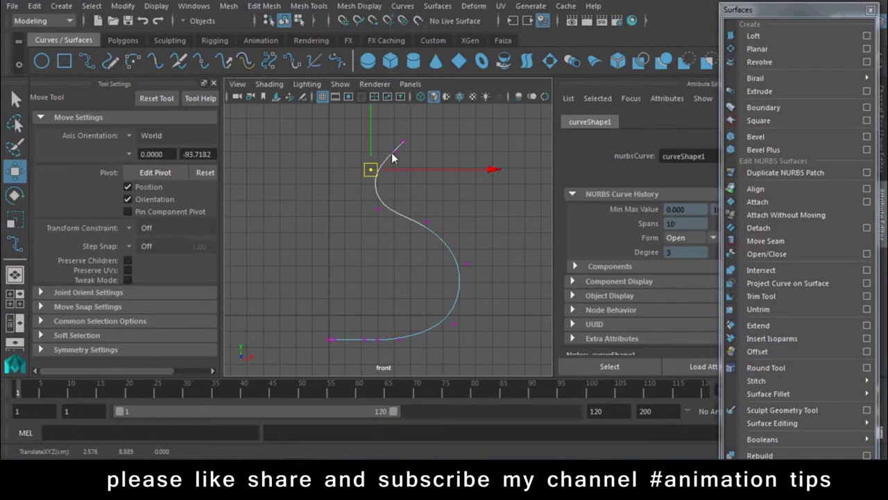
click(399, 157)
drag(402, 143, 385, 165)
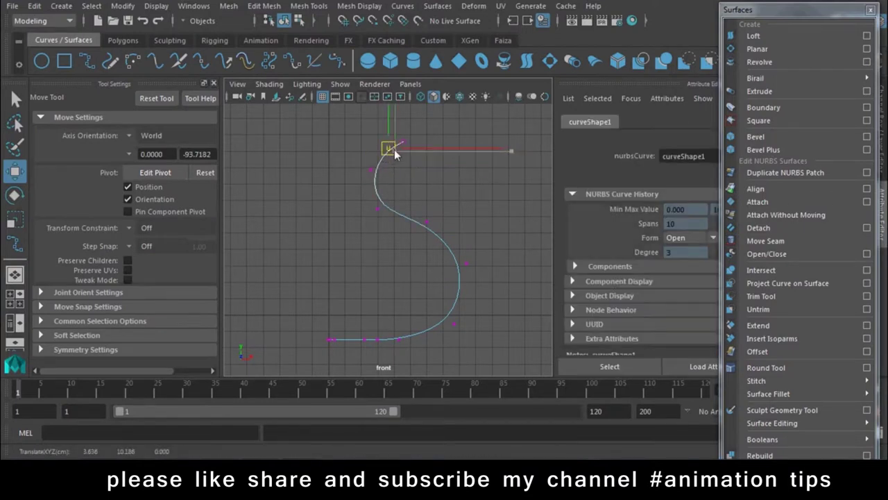
Return the curve to object mode and reselect it in the perspective view.
scroll(410, 208, down, 2)
right_click(436, 187)
right_drag(431, 188, 522, 194)
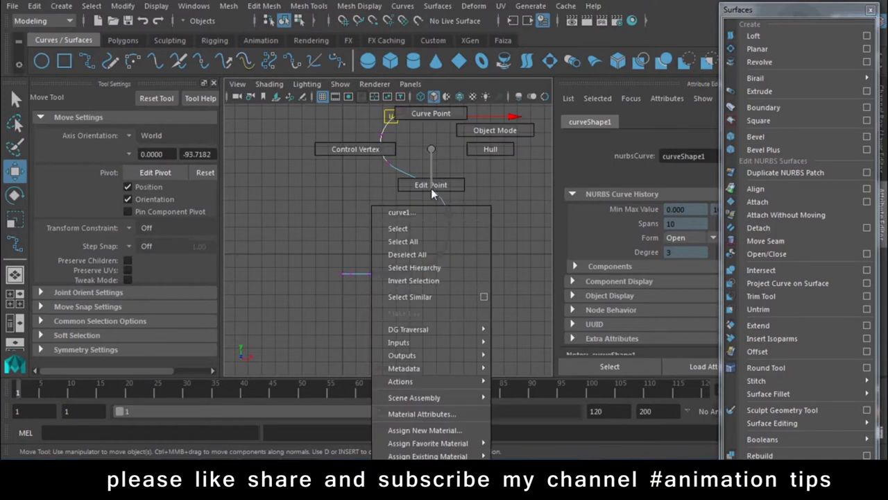
click(522, 194)
key(space)
drag(427, 218, 441, 241)
scroll(451, 201, down, 3)
click(433, 291)
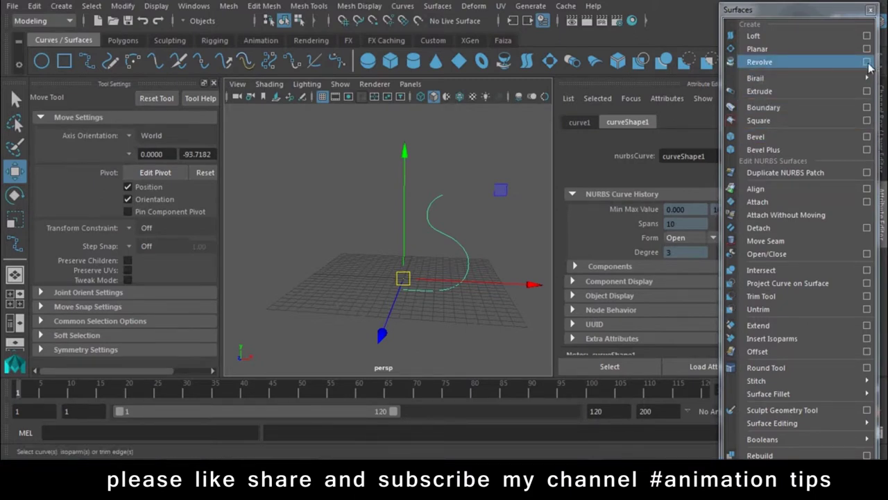
Redo the revolve through Revolve Options with the axis preset set to Y.
click(750, 61)
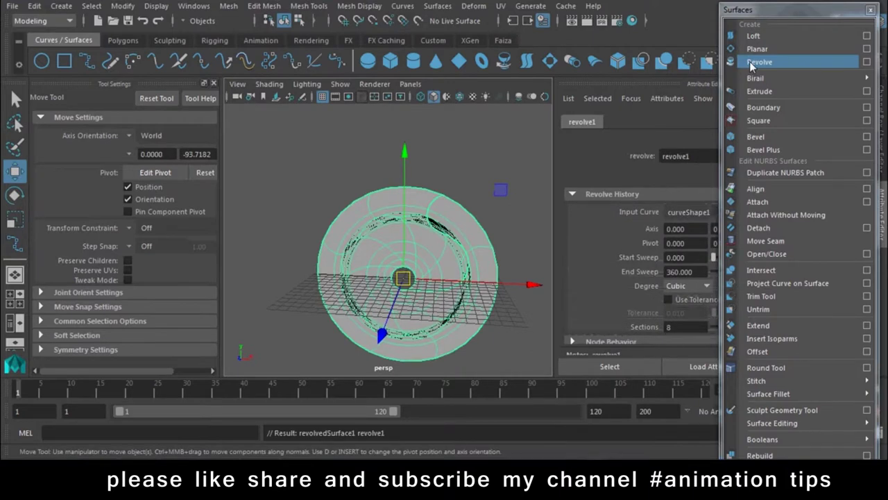
scroll(324, 238, down, 2)
scroll(373, 240, down, 1)
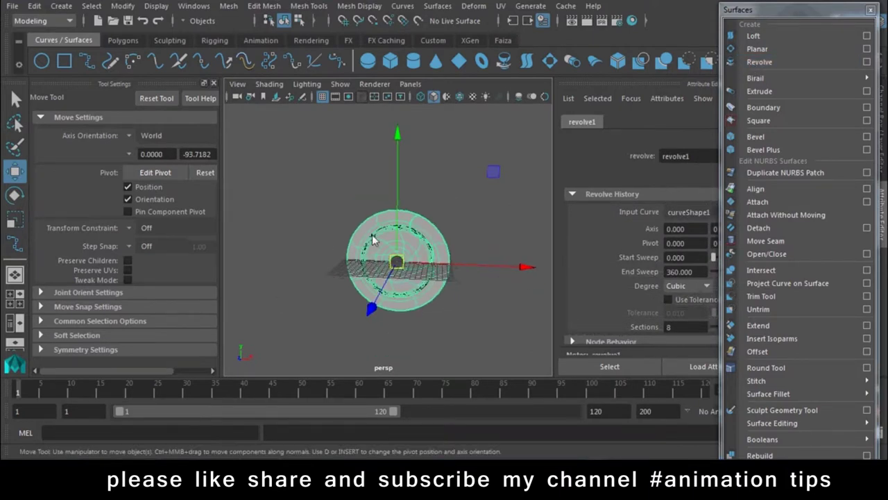
key(ctrl+z)
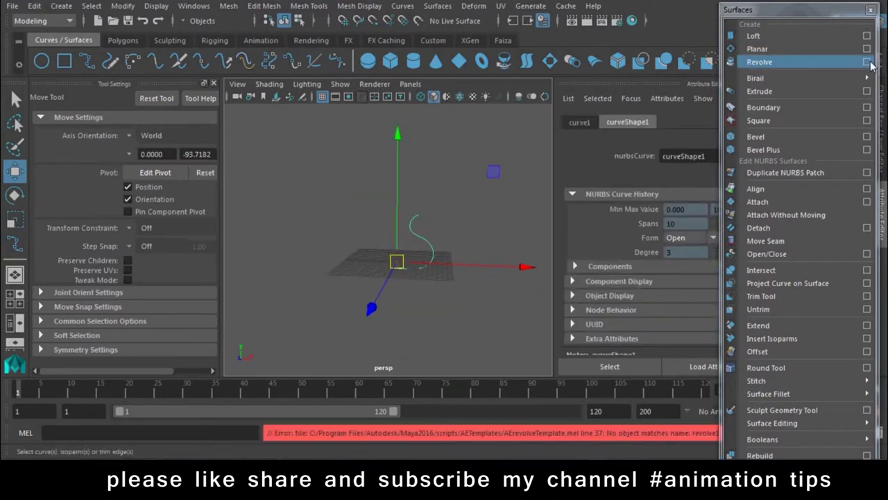
click(867, 62)
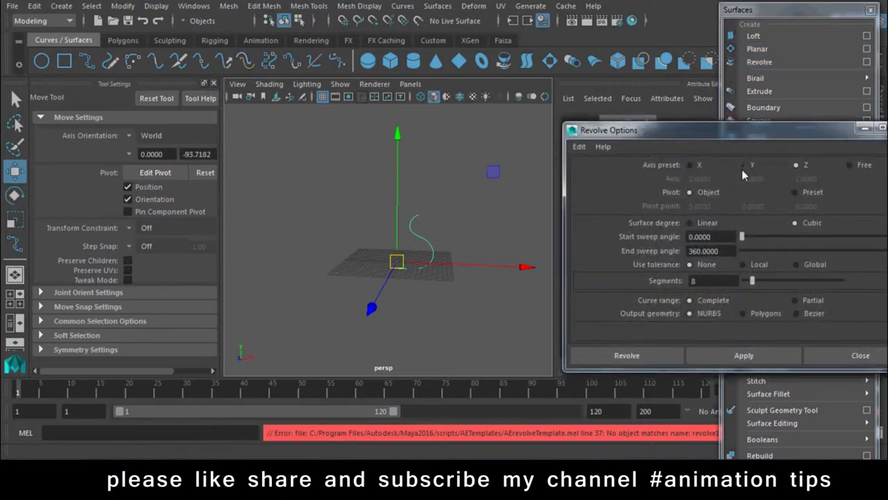
click(741, 354)
Set viewport lighting to Use Selected Lights so the vase shades grey, then close Revolve Options.
mouse_move(458, 174)
alt+mouse_down()
mouse_move(467, 242)
mouse_move(405, 184)
alt+mouse_up()
alt+right_drag(405, 185, 481, 320)
mouse_move(480, 320)
alt+mouse_down()
mouse_move(472, 319)
mouse_move(480, 325)
mouse_move(482, 283)
alt+mouse_up()
alt+right_drag(482, 283, 365, 192)
mouse_move(365, 192)
alt+mouse_down()
mouse_move(424, 179)
mouse_move(435, 195)
alt+mouse_up()
click(307, 83)
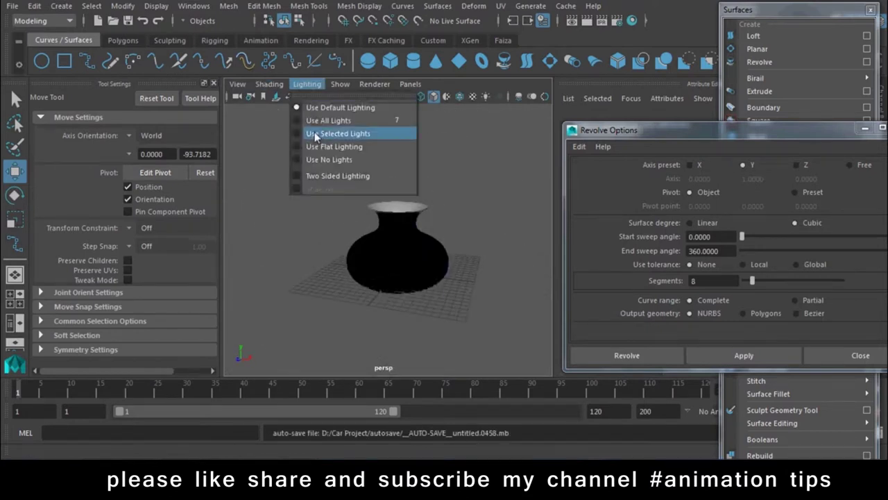
click(315, 178)
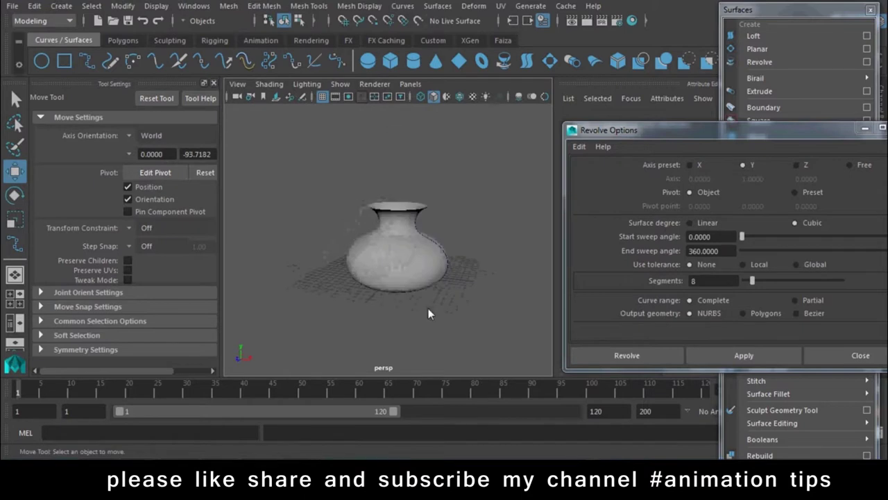
scroll(428, 308, up, 5)
alt+drag(423, 322, 423, 272)
drag(753, 132, 680, 114)
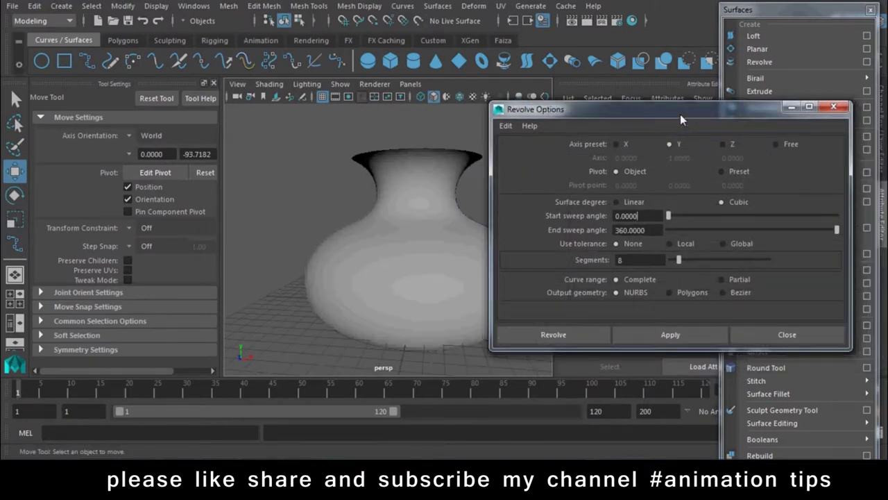
click(836, 108)
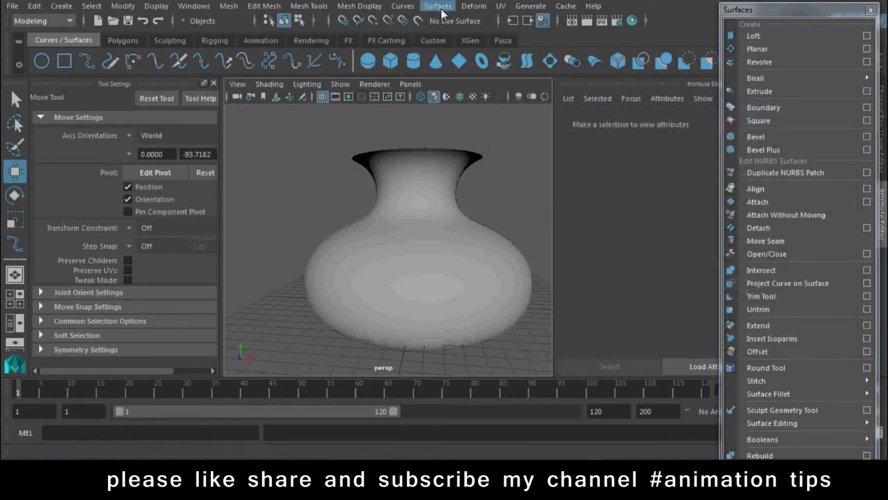
Switch the menu set to Rigging and then back to Modeling.
click(437, 5)
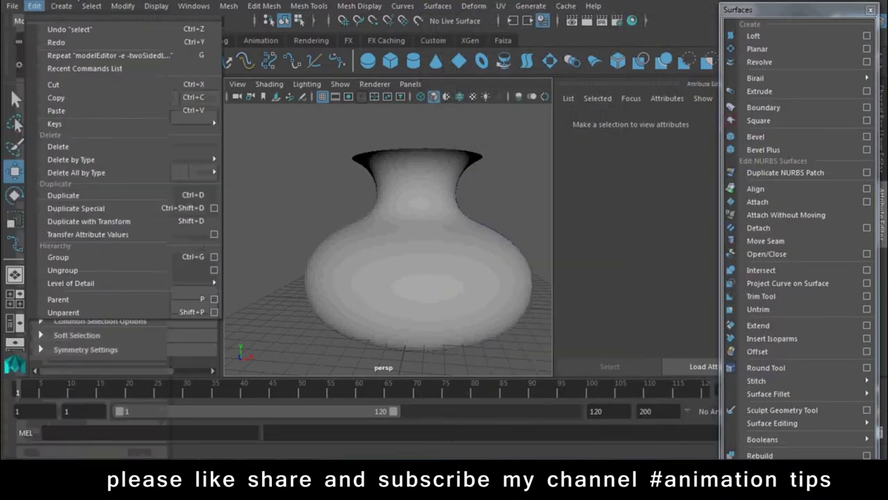
click(31, 20)
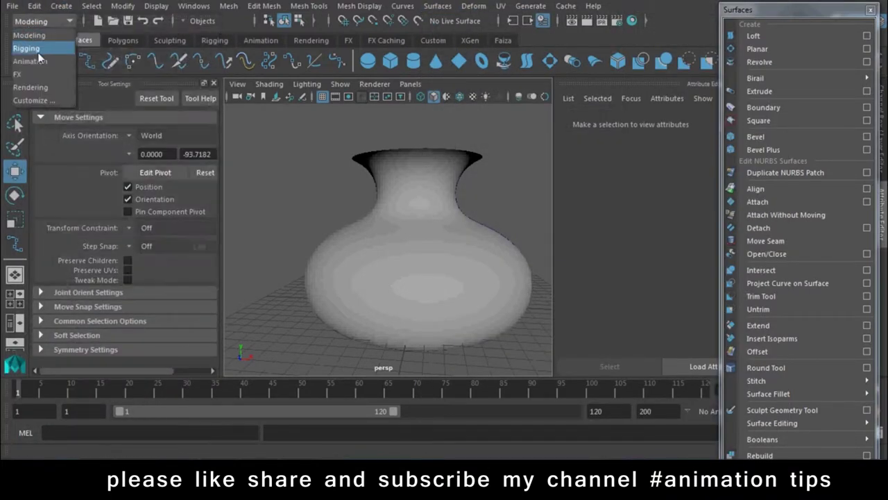
click(27, 48)
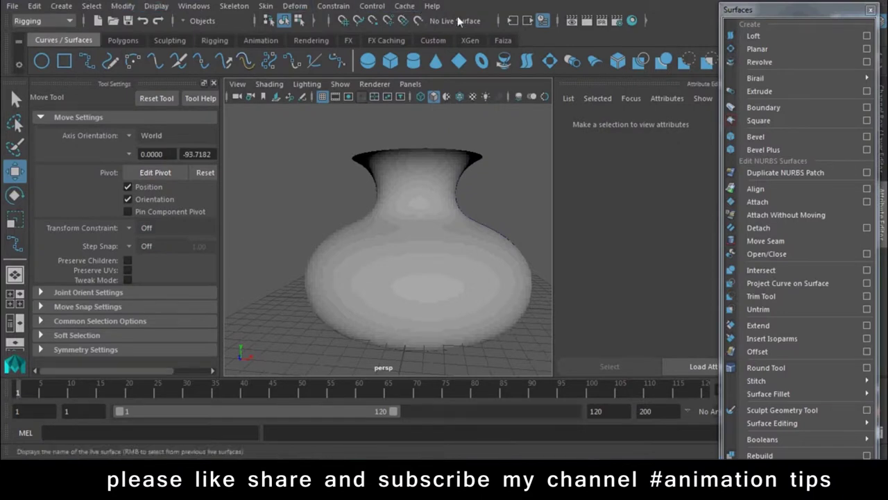
click(38, 21)
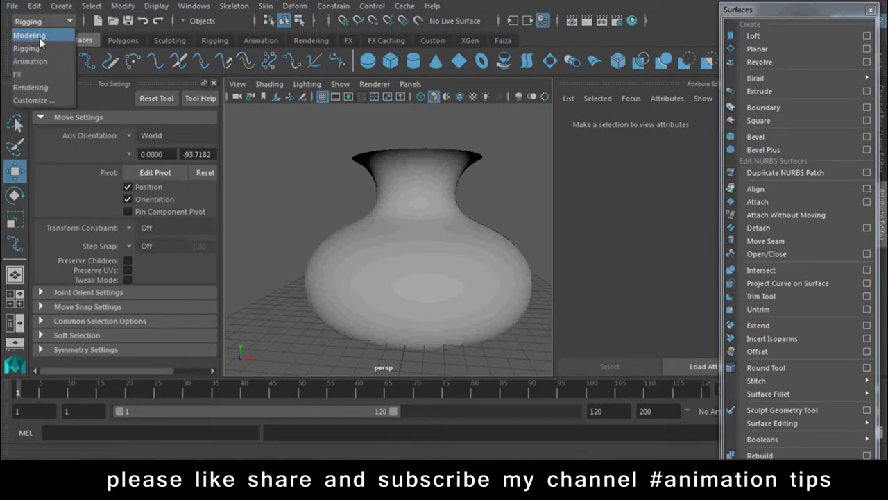
click(39, 38)
Close the Tool Settings and Attribute Editor panels to widen the viewport.
click(445, 8)
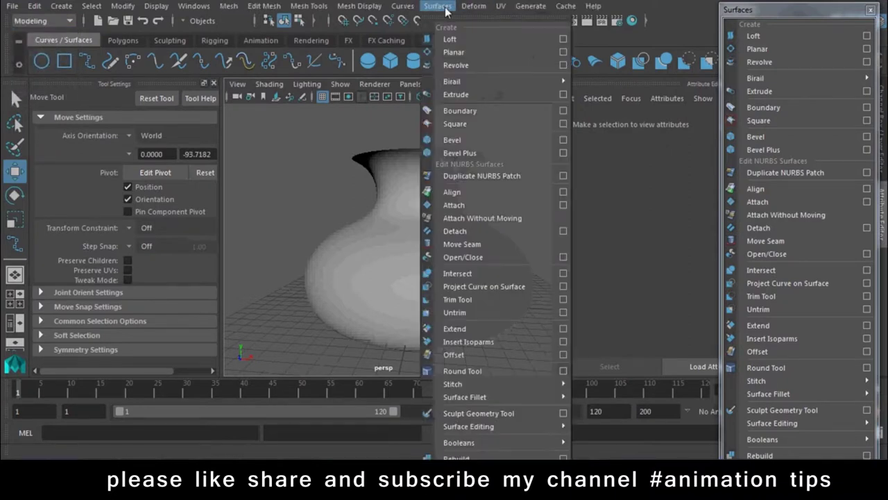
click(561, 67)
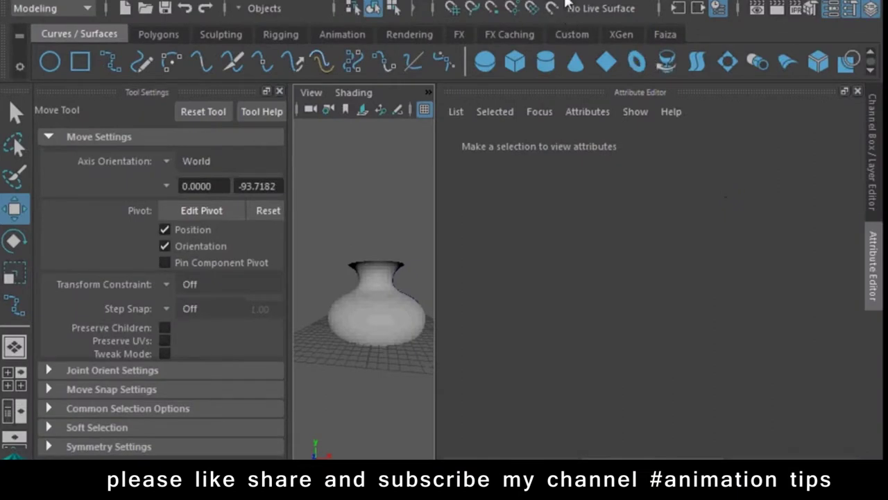
click(570, 4)
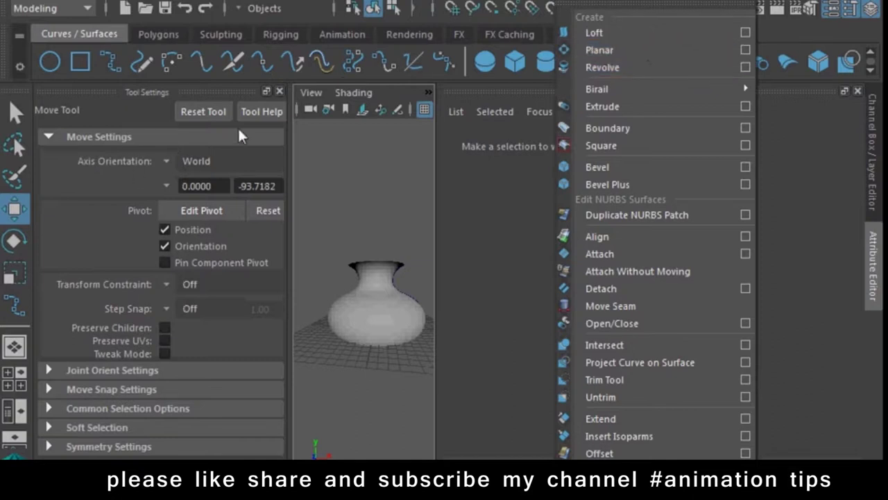
click(279, 91)
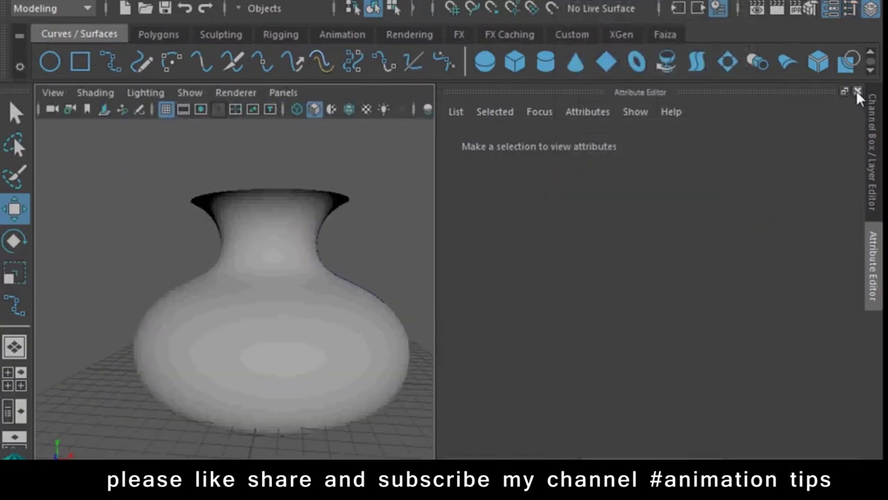
click(858, 91)
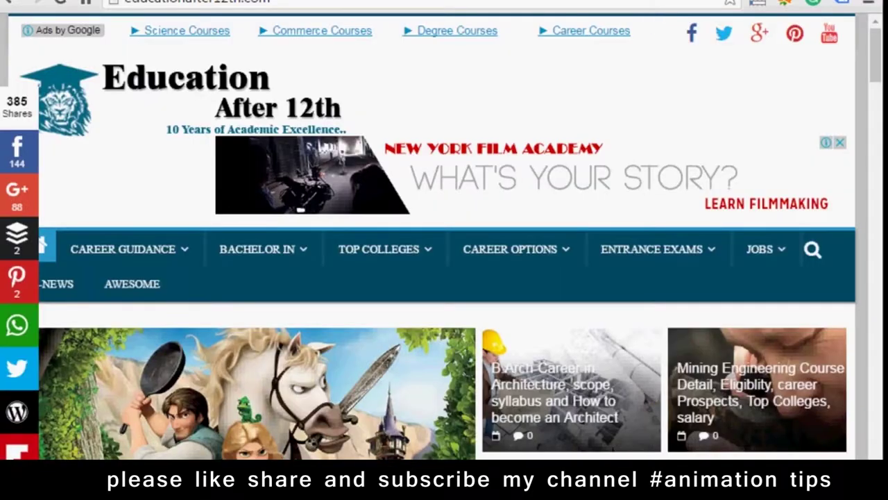
Search Google for 'chess' and show the image results.
text(g)
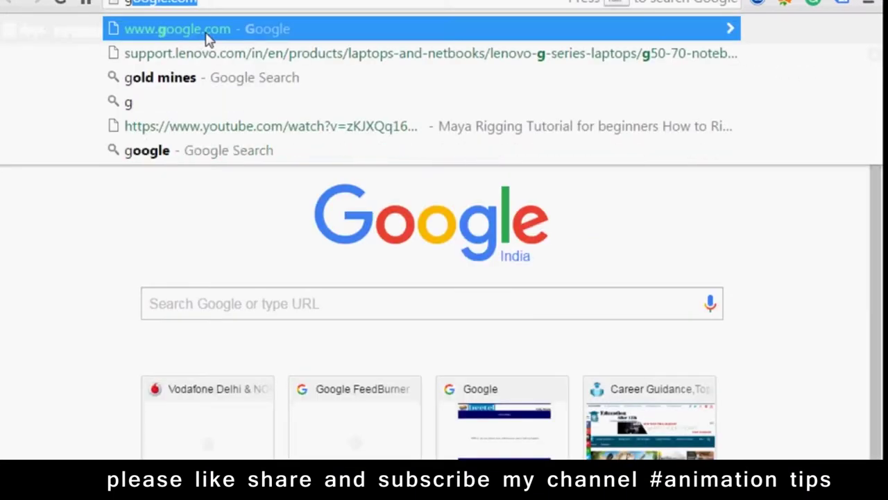
text(oogle)
click(208, 31)
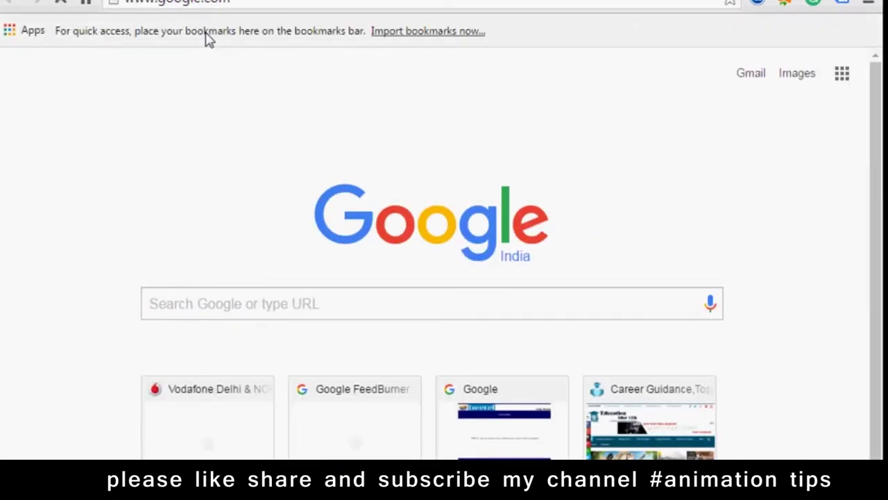
text(chess)
key(Return)
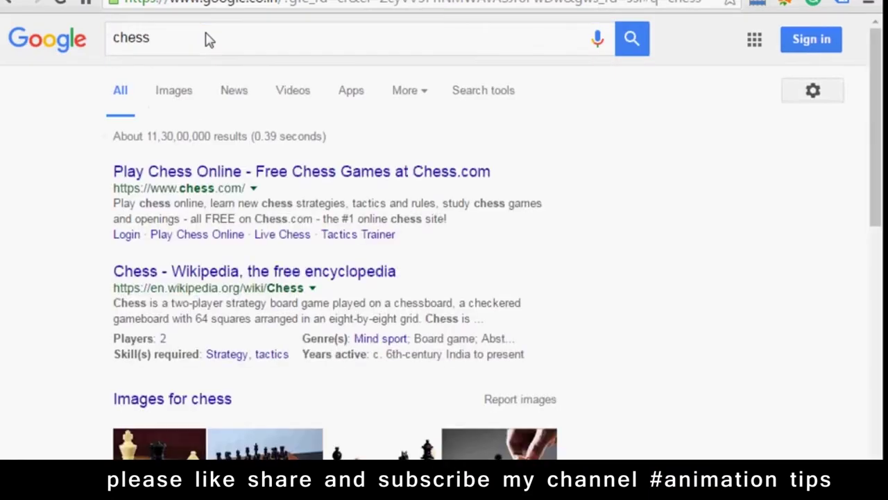
click(182, 98)
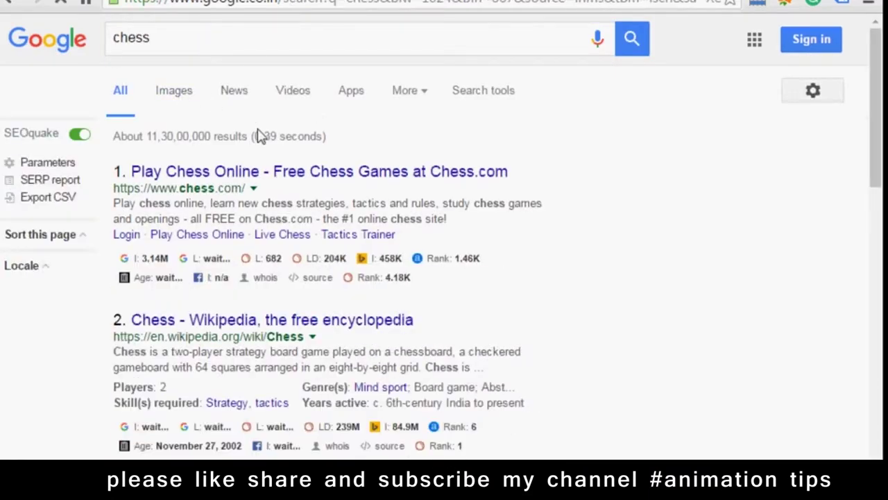
scroll(294, 241, down, 3)
scroll(294, 241, down, 5)
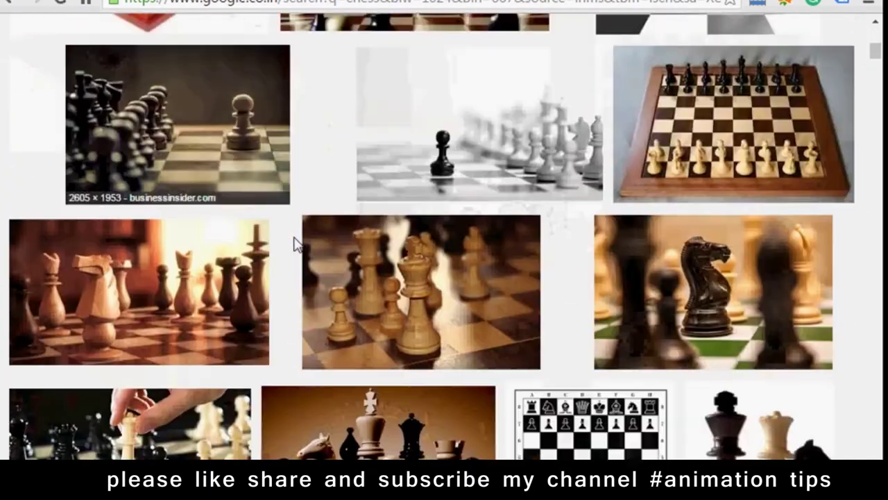
scroll(294, 241, down, 2)
scroll(294, 240, down, 3)
Preview and view the chess lineup photo full size, return, and discard a stray notes window.
click(295, 241)
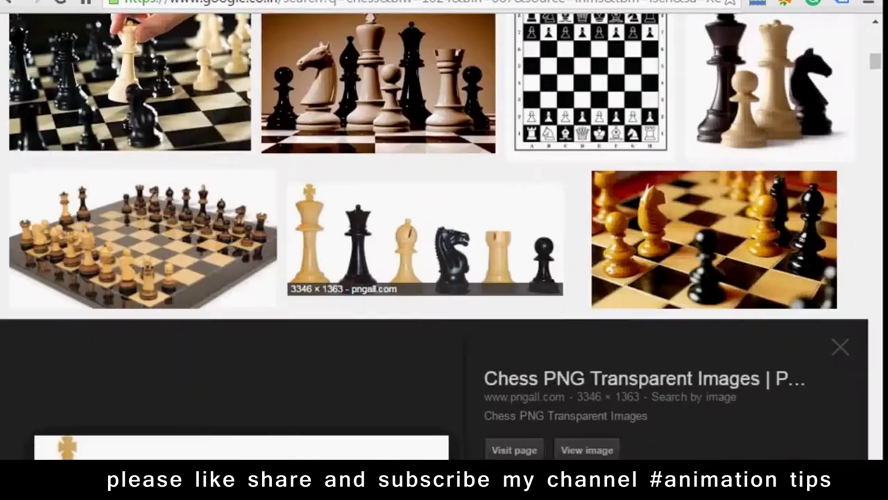
click(585, 284)
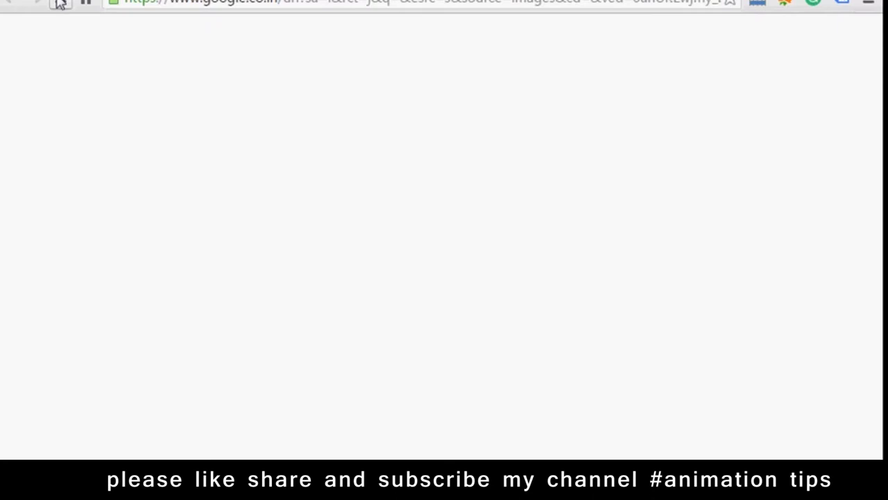
click(60, 4)
click(856, 26)
click(478, 288)
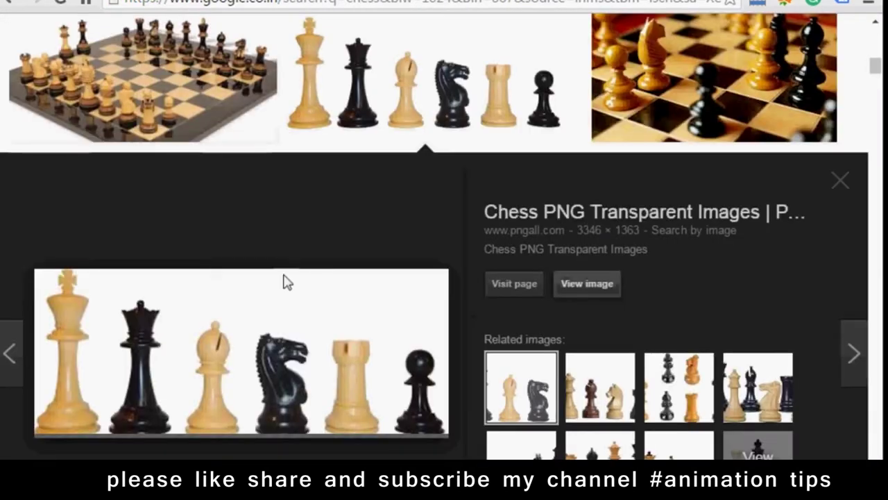
Save the chess lineup photo to the Desktop as the JPEG 'images'.
right_click(270, 314)
click(292, 467)
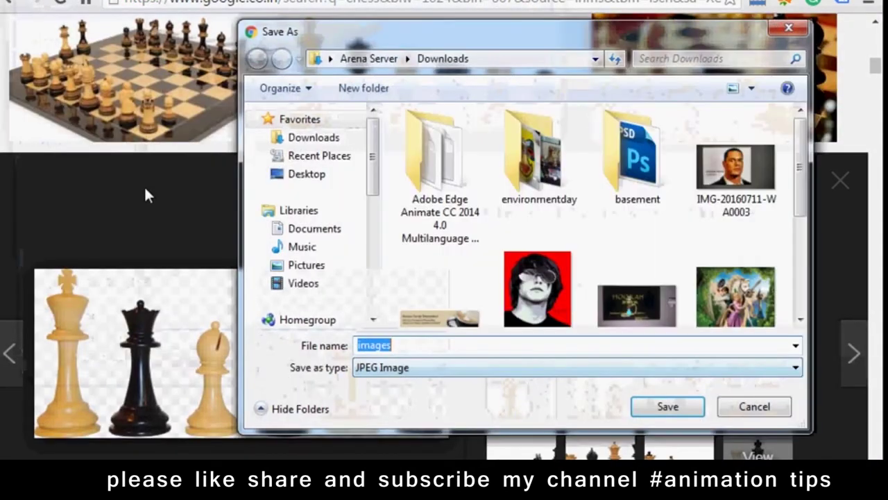
click(308, 174)
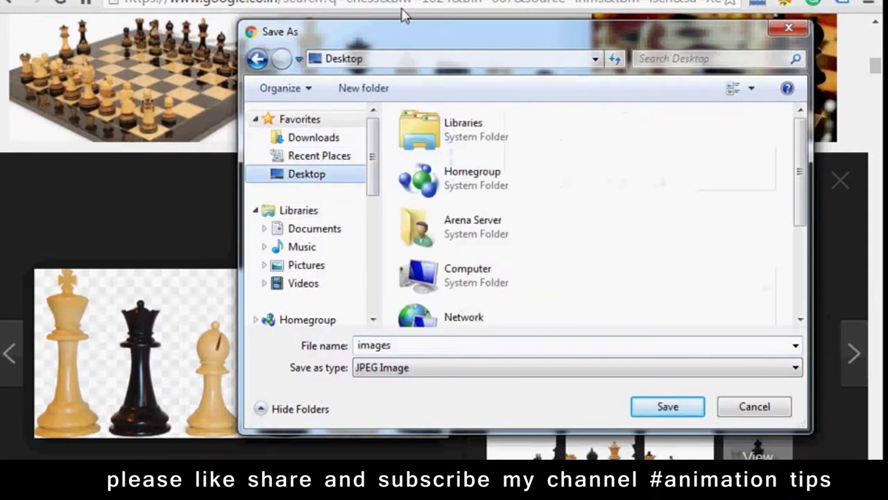
click(668, 409)
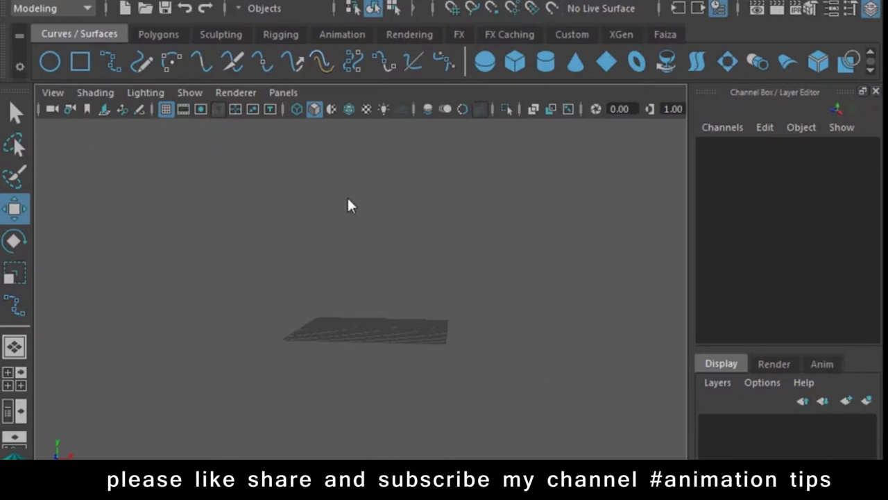
Switch the viewport to the front view via the hotbox, pan the grid, and reach View > Image Plane.
key(space)
mouse_move(347, 195)
mouse_down()
mouse_move(345, 246)
mouse_move(408, 240)
mouse_move(393, 284)
mouse_up()
key(space)
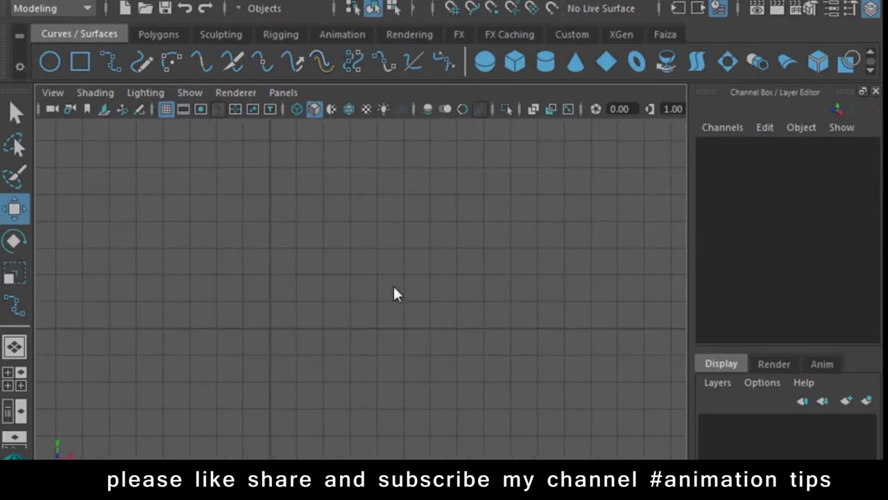
alt+middle_drag(264, 309, 322, 361)
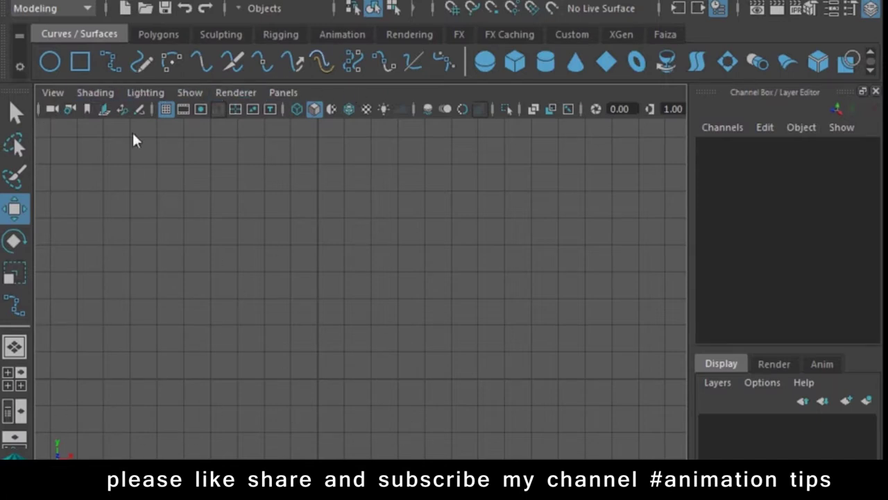
click(55, 95)
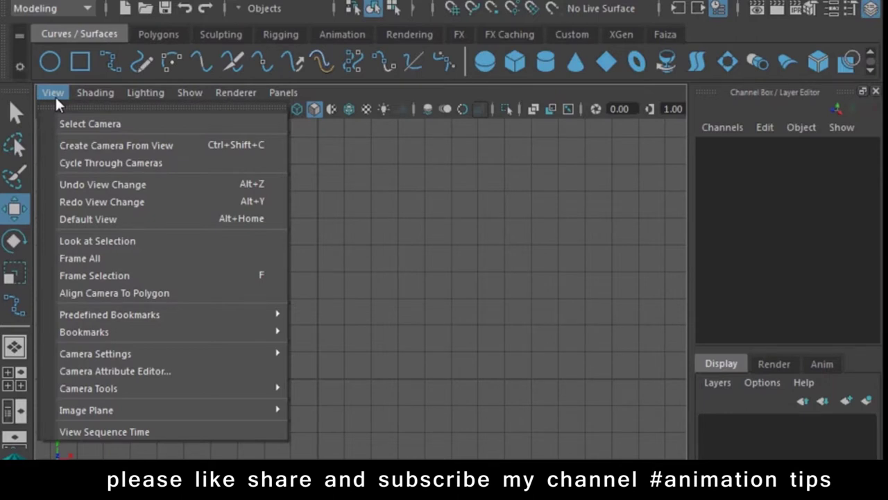
mouse_move(166, 410)
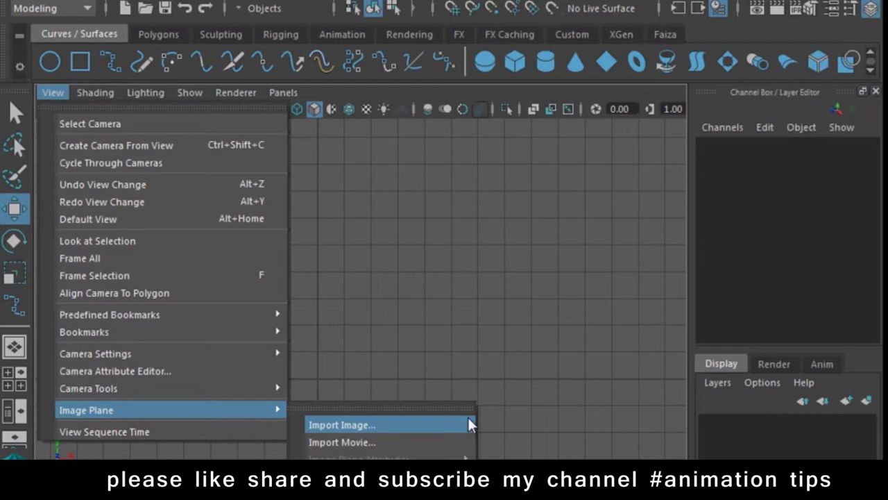
Import images.jpg from the Desktop as a front-view image plane.
click(357, 427)
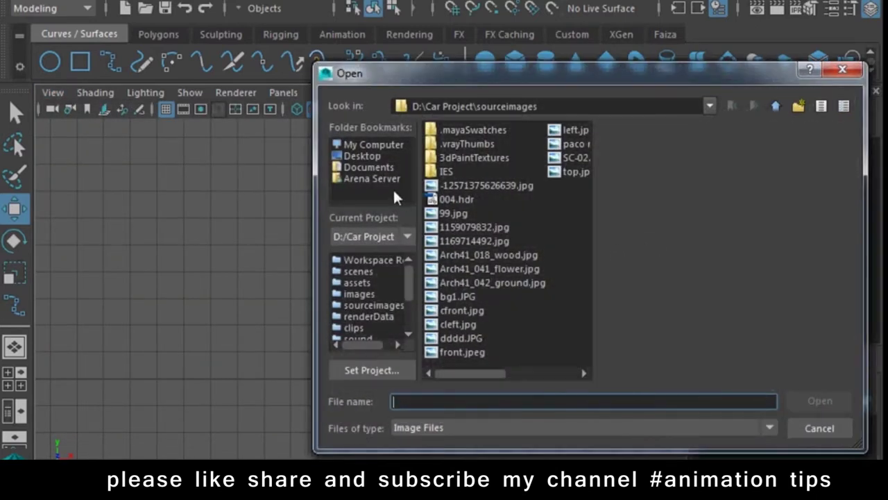
click(366, 156)
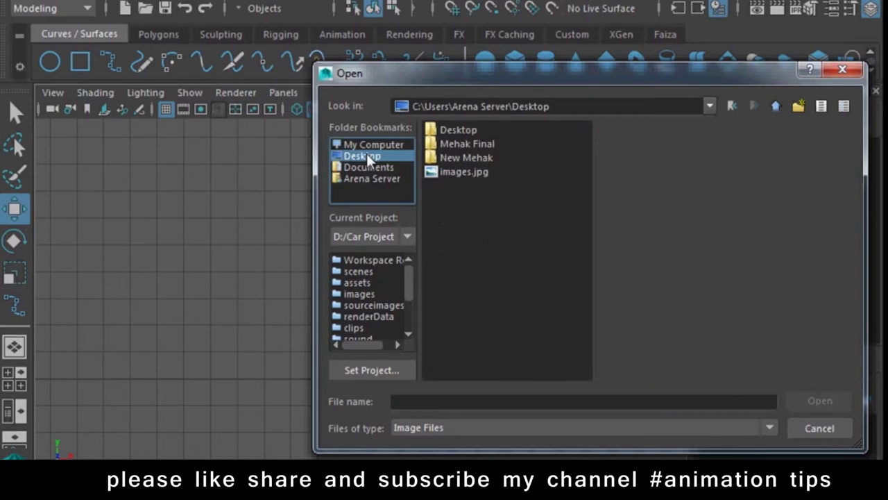
click(442, 172)
click(822, 400)
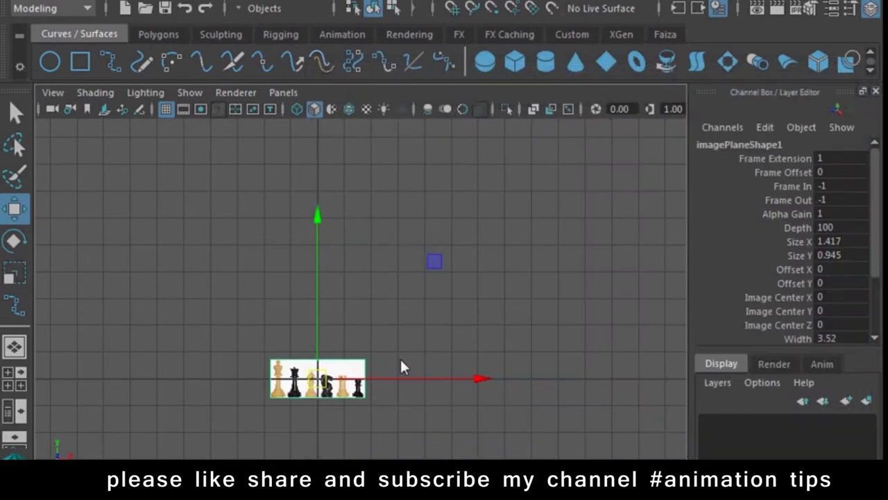
click(556, 285)
Pan and dolly in until the white king fills the view.
scroll(319, 290, up, 3)
alt+middle_drag(357, 401, 374, 222)
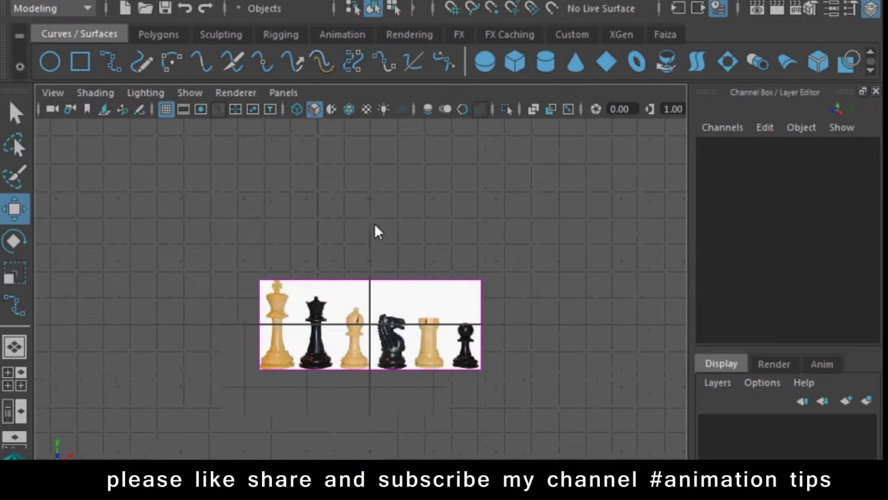
alt+right_drag(374, 231, 523, 380)
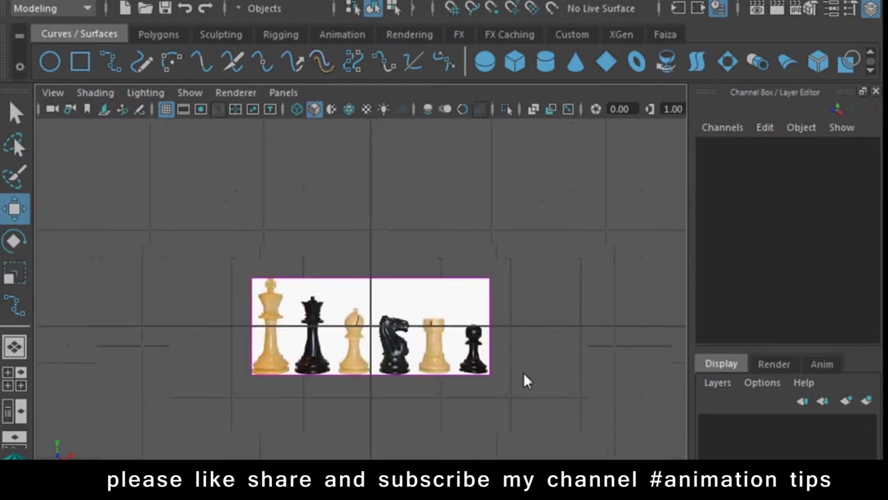
alt+right_drag(523, 372, 592, 454)
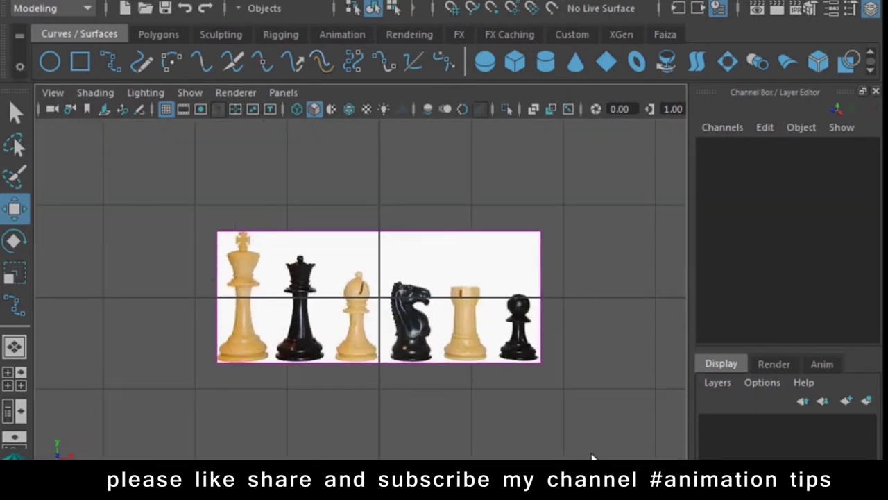
scroll(123, 311, up, 3)
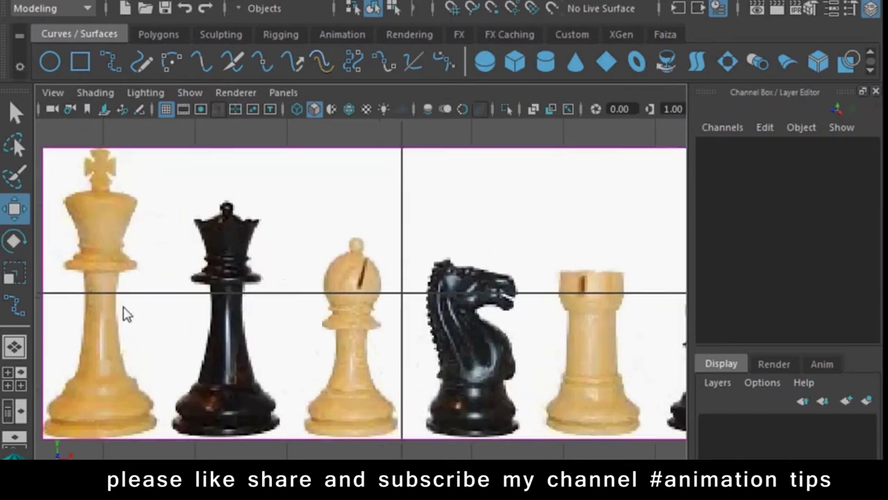
alt+middle_drag(123, 311, 460, 326)
scroll(387, 439, up, 2)
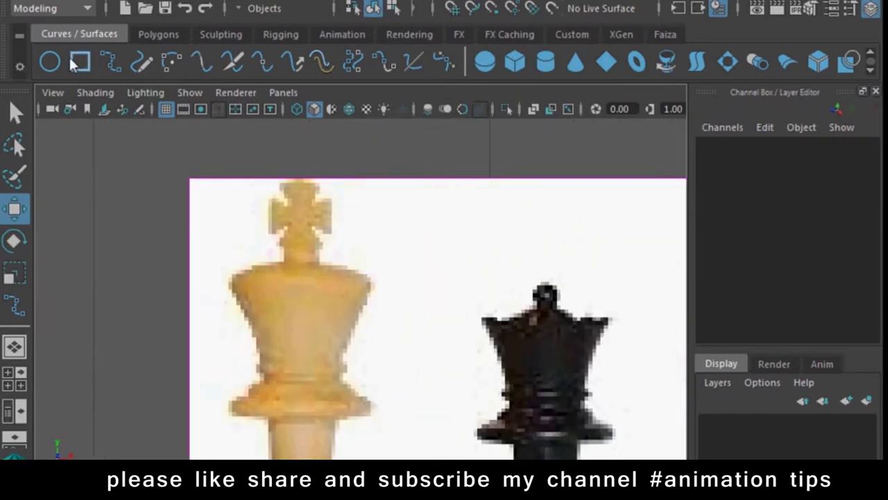
With the CV Curve Tool, place points from beneath the king's cross down the neck, shoulder and side.
click(109, 60)
scroll(543, 373, up, 3)
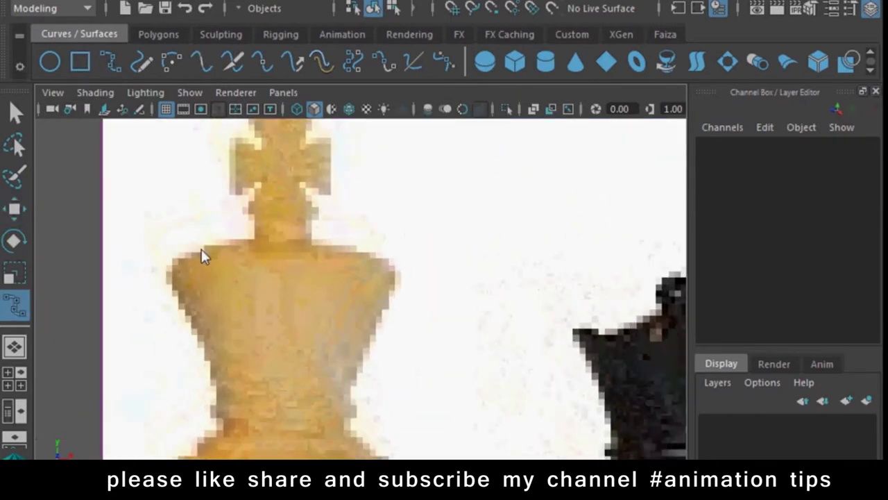
click(289, 209)
click(307, 215)
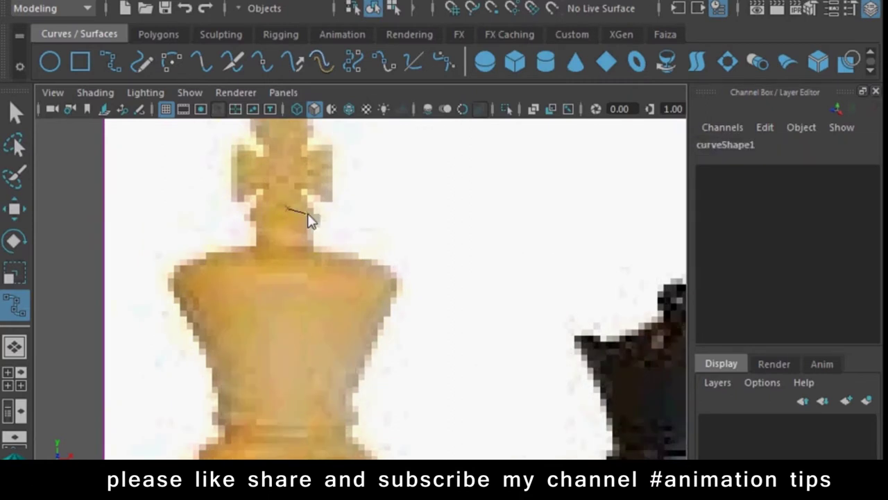
click(317, 238)
click(315, 253)
click(350, 254)
click(380, 264)
click(397, 273)
click(394, 294)
click(378, 331)
click(361, 375)
click(353, 402)
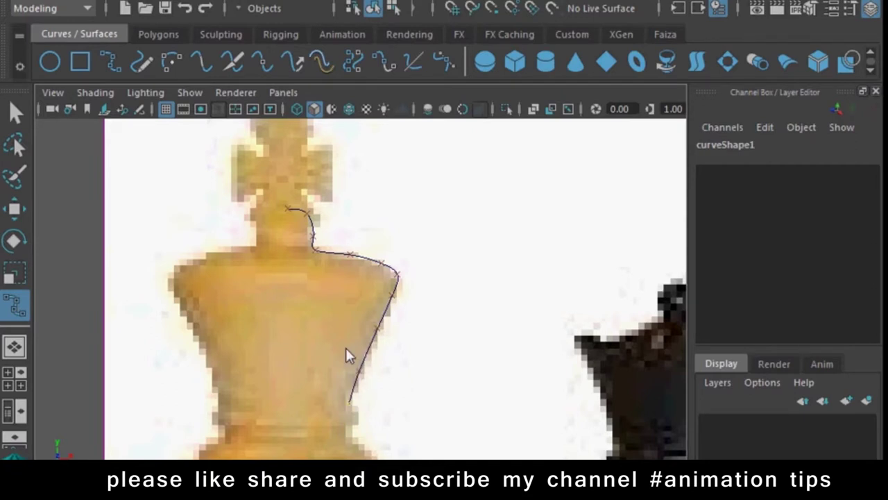
Continue the curve through the narrow waist, out around the collar flare and beneath it.
alt+middle_drag(347, 354, 356, 254)
scroll(356, 254, up, 2)
click(353, 293)
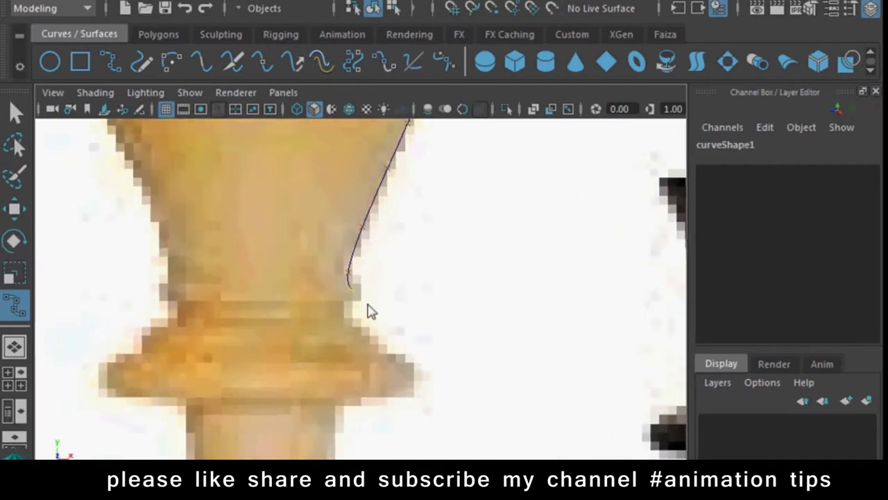
click(357, 305)
click(355, 323)
click(392, 347)
click(413, 370)
click(411, 391)
click(406, 398)
click(378, 400)
click(332, 401)
Run the curve down the stem, finish it, and switch back to the Move tool.
alt+middle_drag(333, 406, 350, 236)
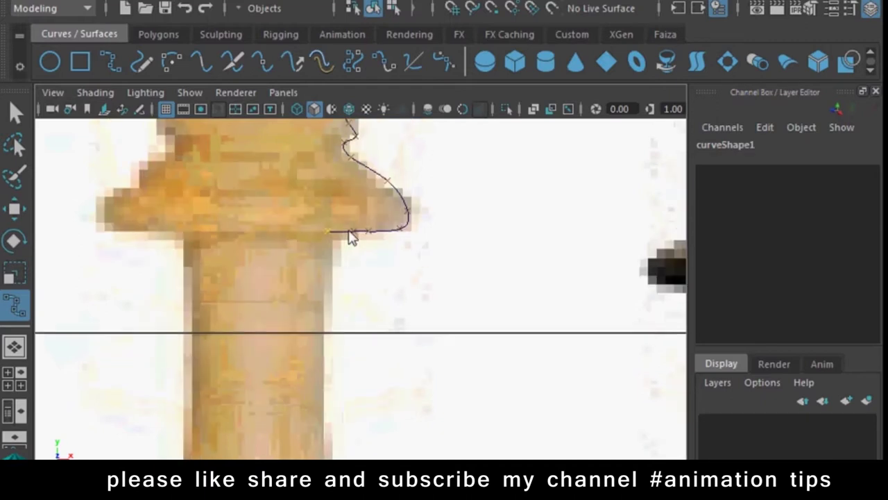
click(323, 282)
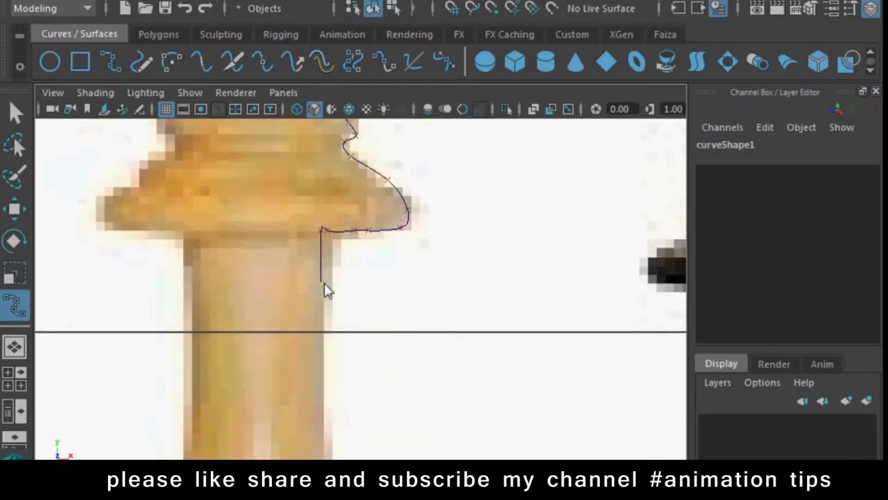
alt+middle_drag(341, 422, 337, 301)
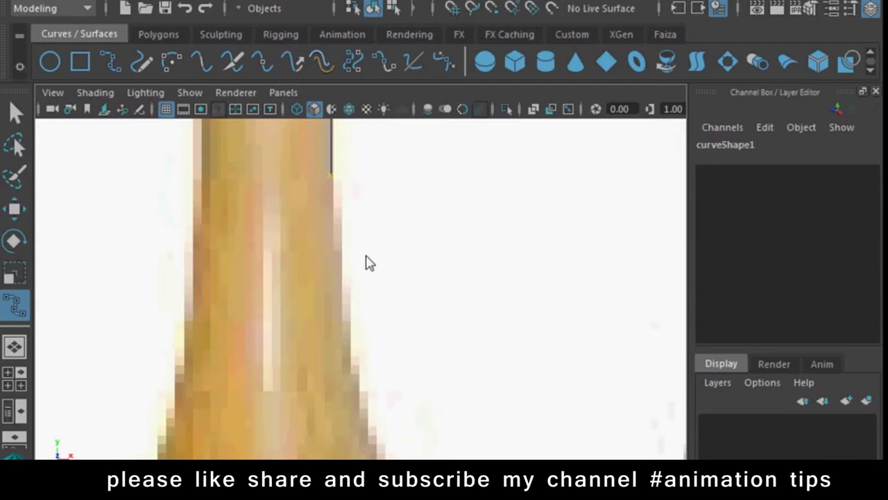
scroll(371, 277, down, 10)
scroll(381, 341, up, 3)
scroll(381, 347, up, 4)
scroll(374, 360, up, 4)
click(359, 361)
key(BackSpace)
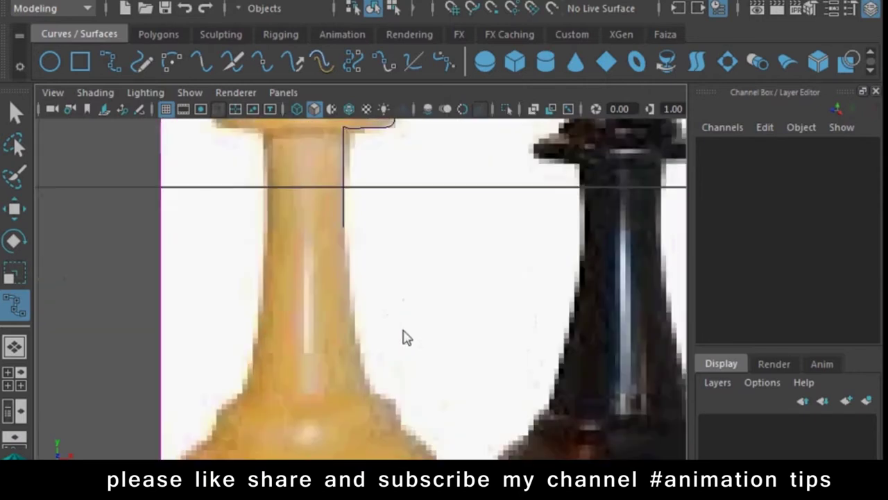
key(w)
alt+middle_drag(387, 215, 386, 387)
With the EP Curve Tool, trace the king's right edge from below the cross past neck and shoulder to the collar.
scroll(385, 387, down, 5)
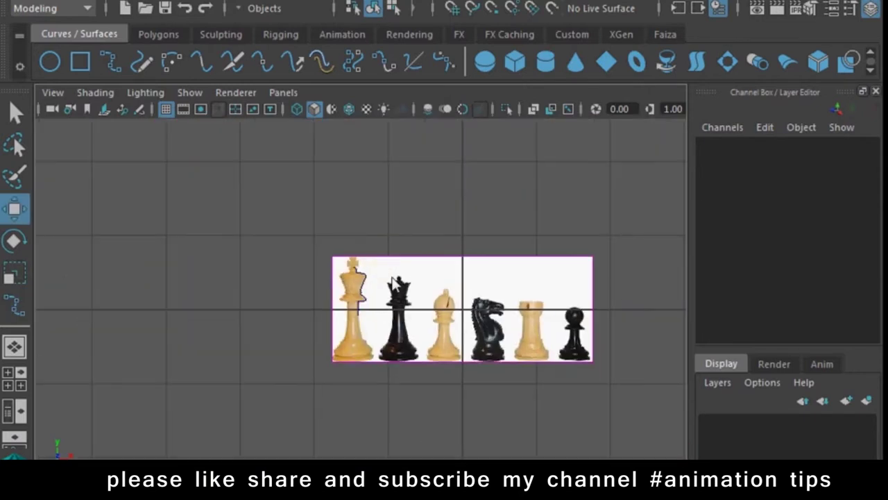
click(318, 308)
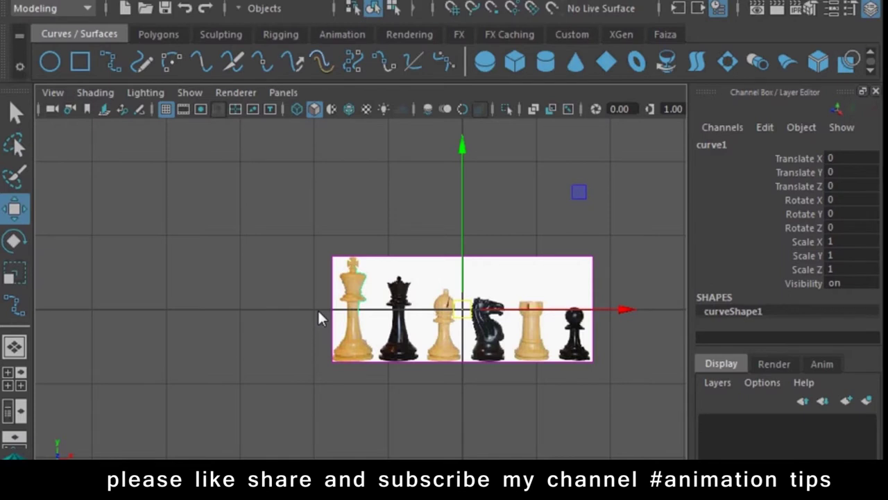
click(317, 308)
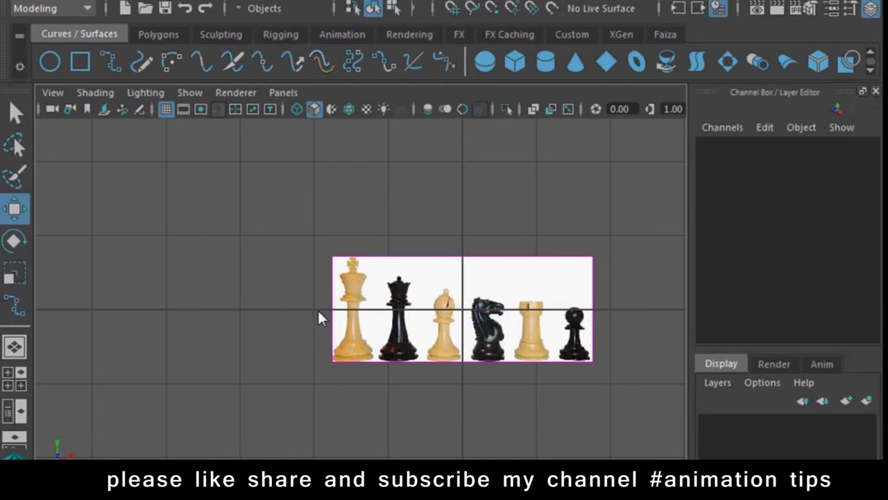
click(111, 63)
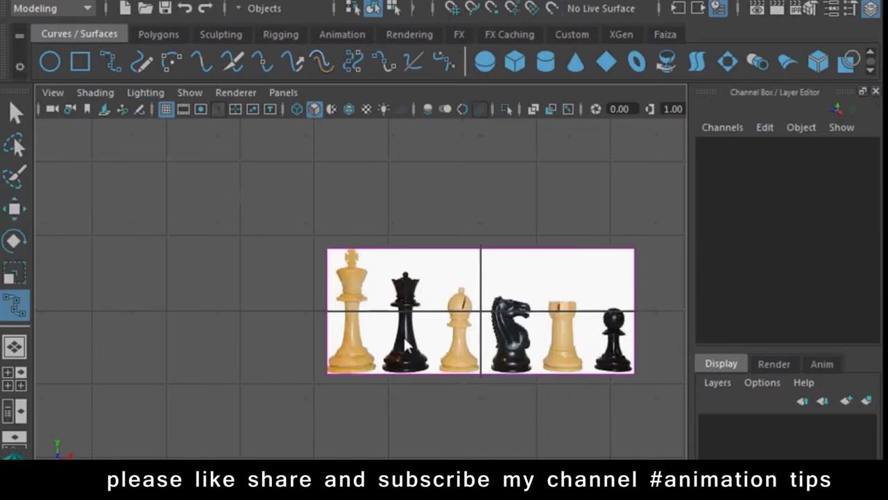
scroll(362, 297, up, 5)
click(336, 186)
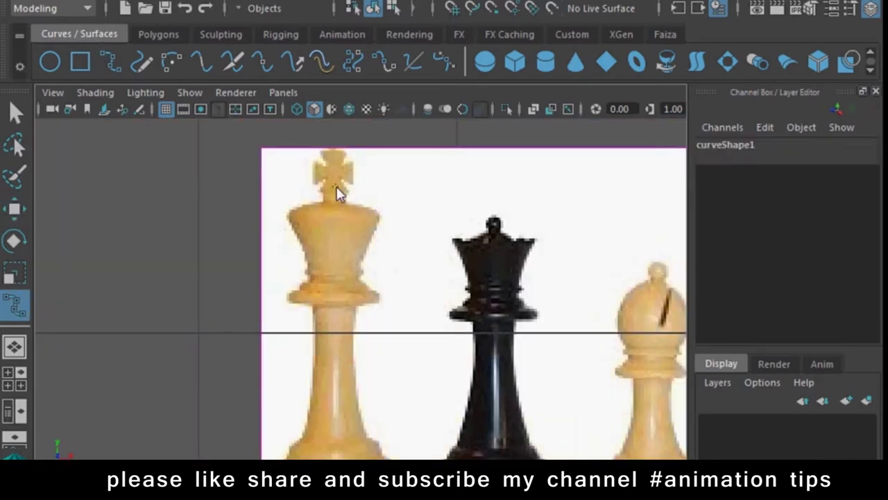
scroll(396, 228, up, 5)
scroll(363, 338, down, 3)
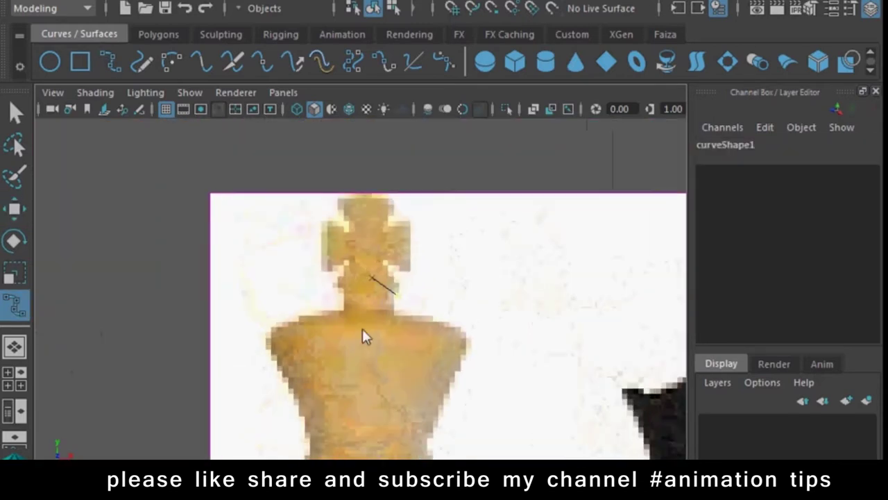
scroll(403, 313, up, 2)
click(402, 297)
key(BackSpace)
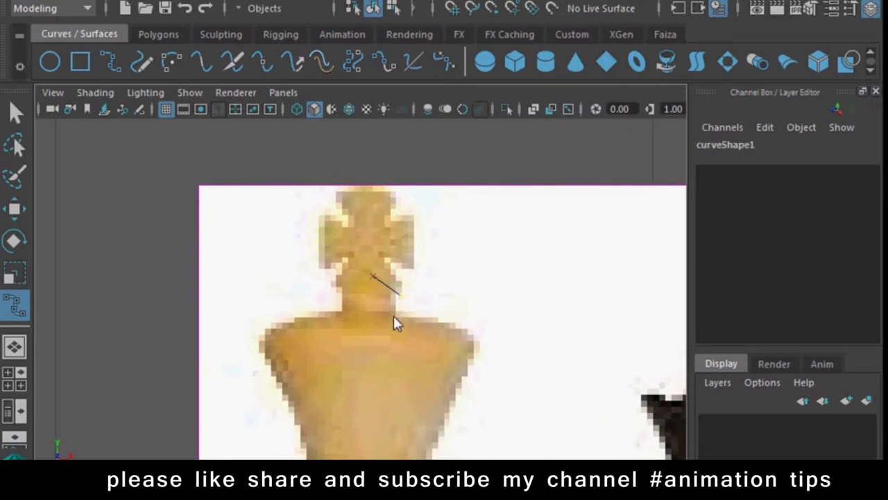
click(397, 284)
click(396, 316)
mouse_move(417, 322)
mouse_down()
mouse_move(443, 324)
mouse_move(458, 381)
mouse_up()
scroll(481, 412, down, 2)
scroll(481, 412, down, 1)
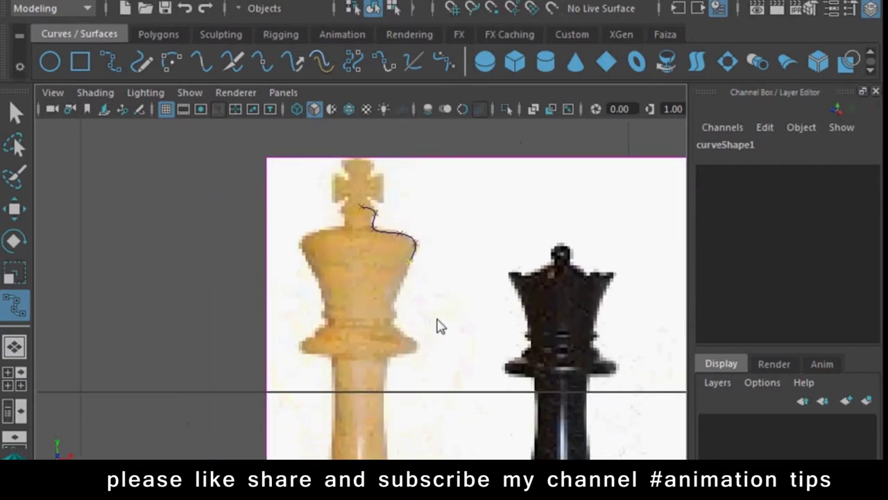
drag(408, 312, 394, 331)
click(416, 348)
Continue the profile down the stem, around the flared base's outer edge and inward along its bottom.
click(385, 354)
alt+middle_drag(388, 404, 387, 307)
click(391, 361)
drag(390, 361, 384, 345)
click(403, 397)
mouse_move(398, 416)
mouse_down()
mouse_move(409, 440)
mouse_move(403, 435)
mouse_up()
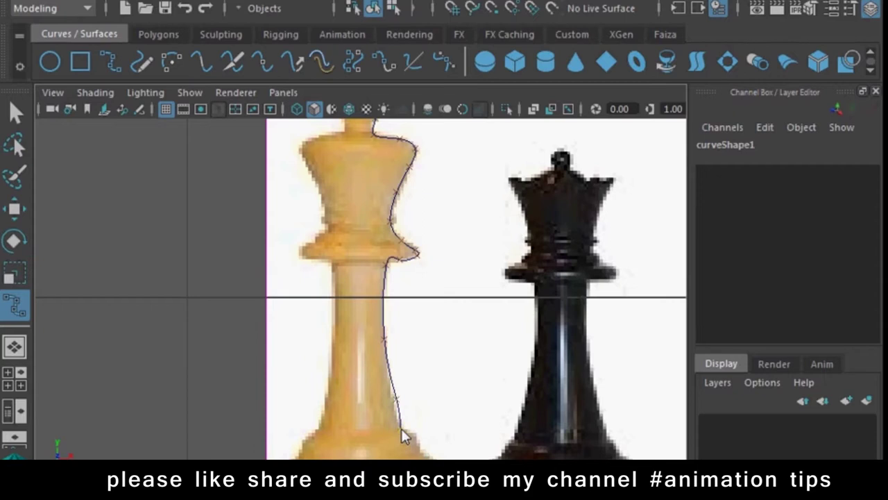
click(420, 442)
alt+middle_drag(447, 440, 447, 313)
click(439, 362)
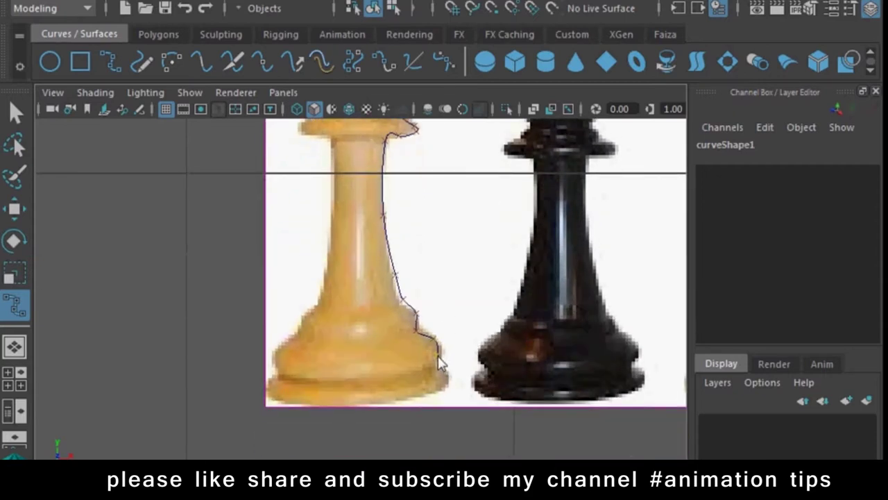
click(447, 378)
click(450, 390)
click(393, 391)
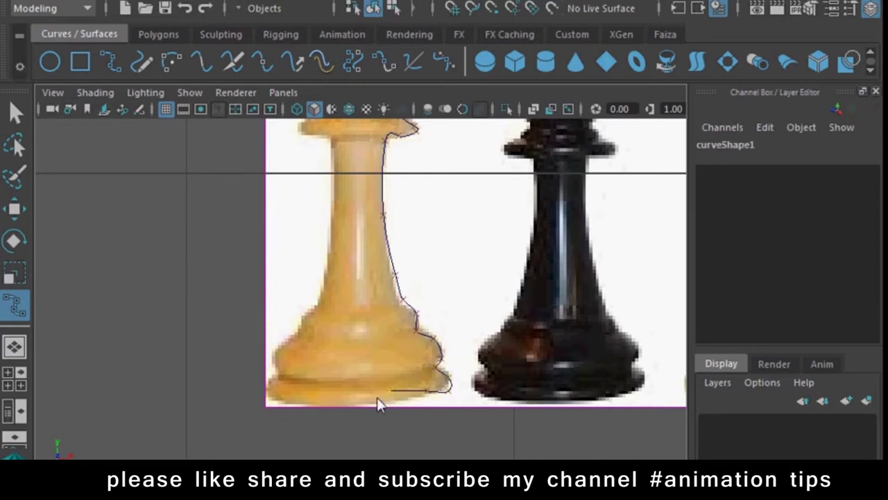
Finish the profile curve and move it forward in Z, off the reference photo.
key(Return)
key(w)
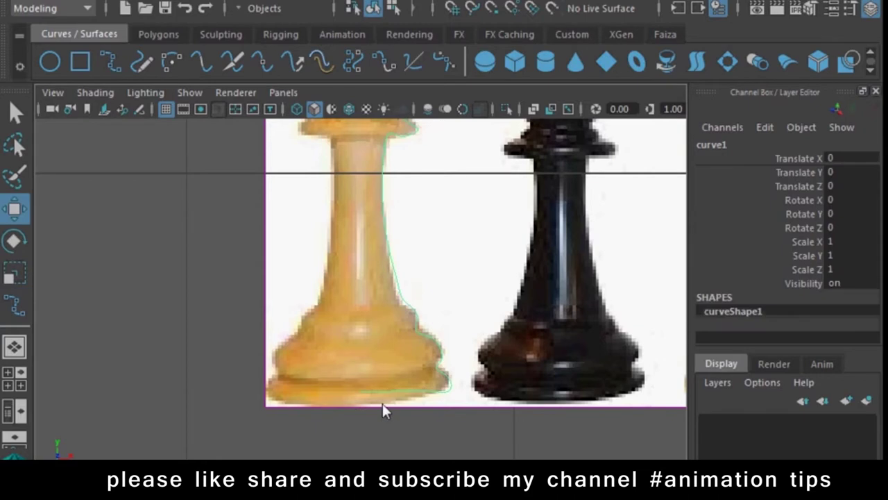
scroll(369, 379, down, 5)
scroll(327, 317, up, 5)
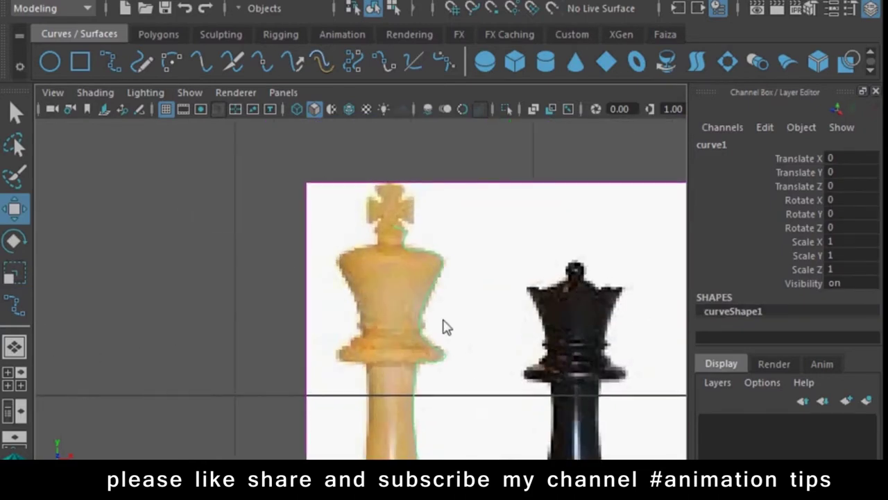
key(space)
drag(445, 326, 430, 277)
mouse_move(419, 327)
alt+mouse_down()
mouse_move(431, 417)
mouse_move(476, 311)
alt+mouse_up()
scroll(476, 308, up, 5)
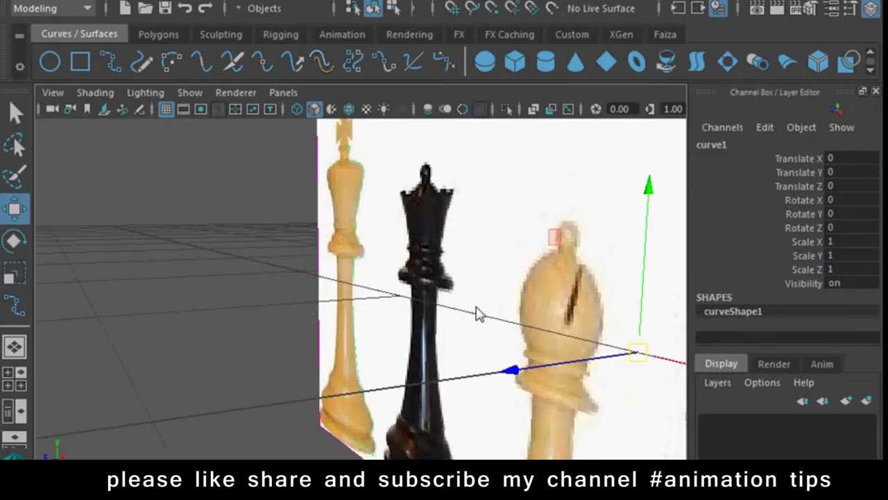
scroll(645, 369, down, 3)
mouse_move(436, 331)
mouse_down()
mouse_move(202, 335)
mouse_move(118, 357)
mouse_up()
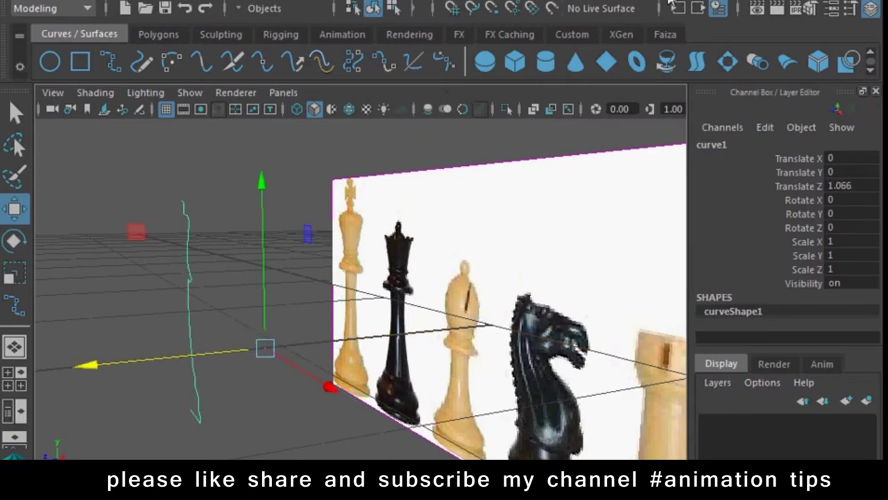
Try Surfaces > Revolve on the curve, inspect the result, then undo it.
click(589, 2)
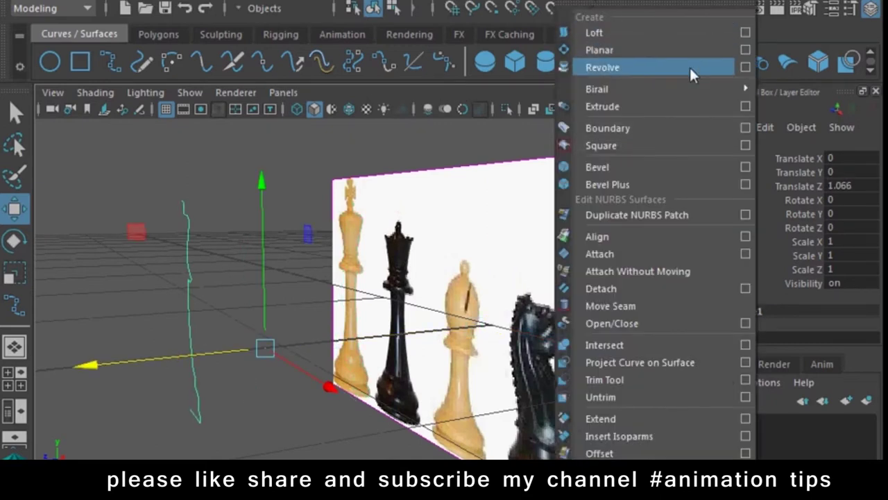
click(689, 67)
scroll(307, 255, down, 4)
mouse_move(307, 254)
alt+mouse_down()
mouse_move(449, 360)
mouse_move(504, 299)
mouse_move(475, 286)
alt+mouse_up()
scroll(474, 379, up, 4)
key(ctrl+z)
alt+drag(426, 379, 480, 293)
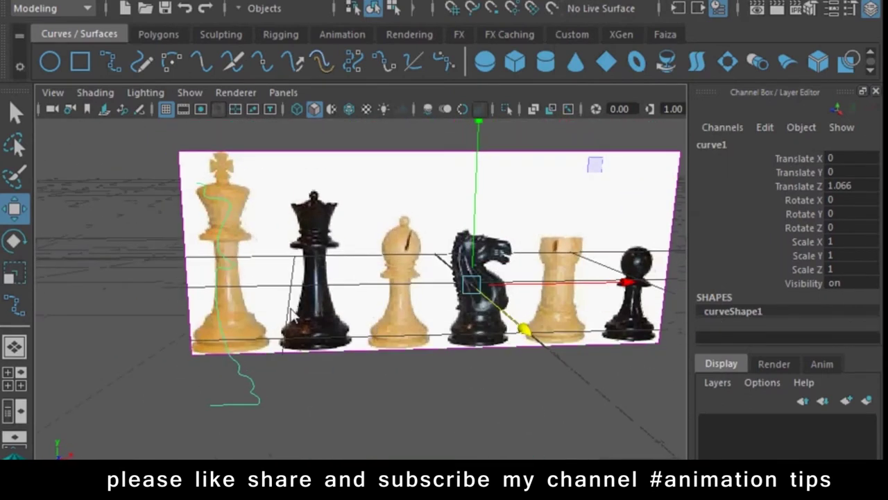
Move the curve's pivot onto the king's centre axis.
key(space)
scroll(389, 400, up, 3)
scroll(354, 360, down, 5)
scroll(425, 375, down, 2)
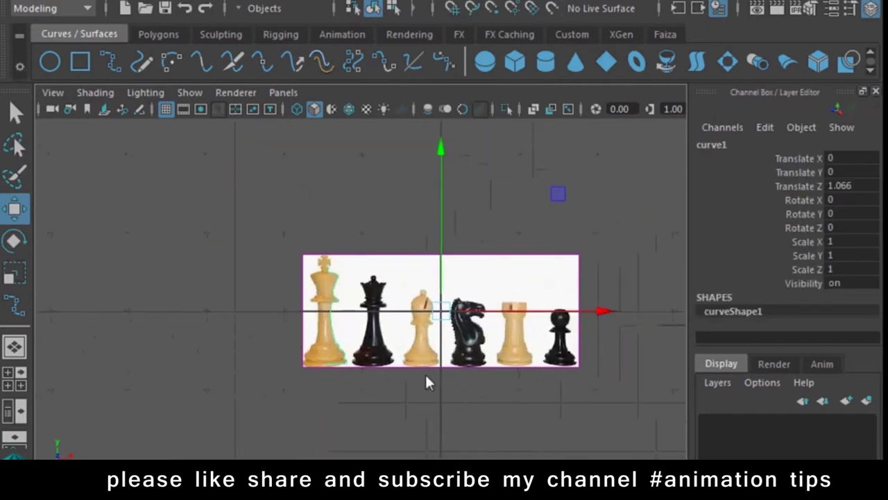
scroll(485, 421, up, 2)
alt+middle_drag(485, 421, 464, 398)
key(e)
mouse_move(605, 298)
mouse_down()
mouse_move(422, 288)
mouse_move(452, 287)
mouse_up()
key(w)
scroll(347, 416, up, 3)
scroll(313, 329, up, 1)
scroll(292, 327, up, 3)
Revolve the profile curve into the king's body in the perspective view.
key(space)
drag(394, 311, 465, 342)
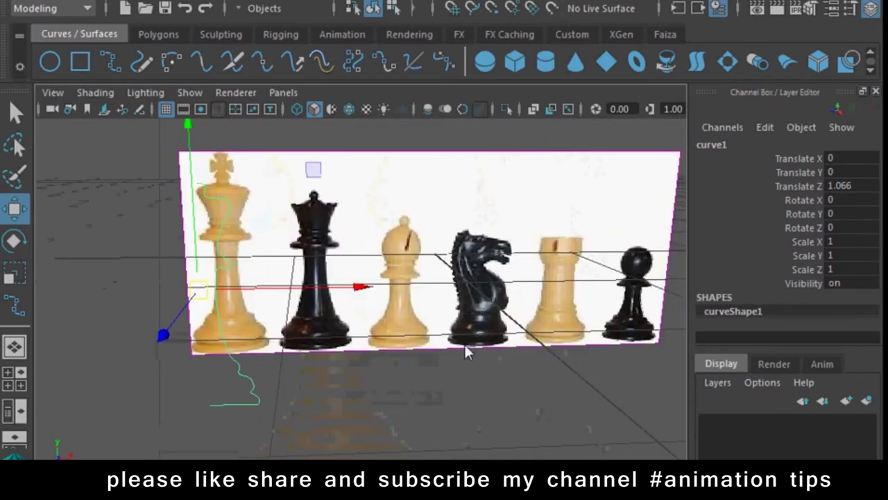
click(585, 3)
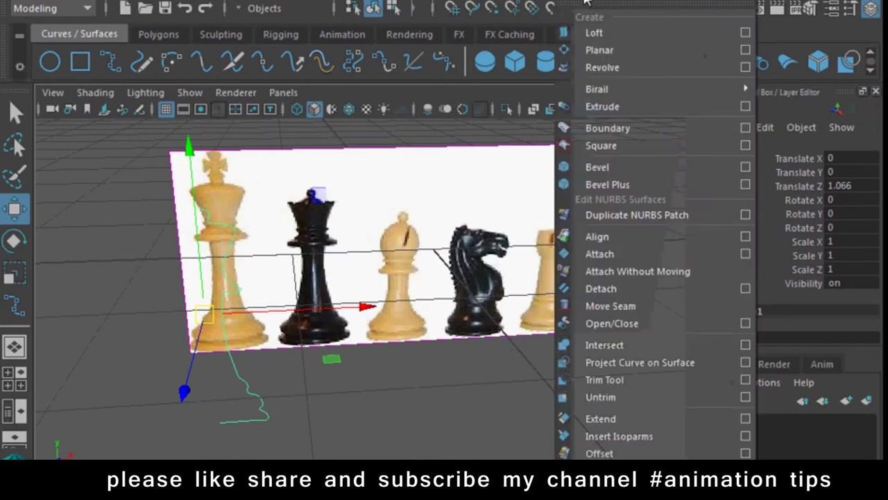
click(613, 63)
click(350, 395)
mouse_move(350, 395)
alt+mouse_down()
mouse_move(332, 365)
mouse_move(246, 359)
mouse_move(370, 290)
alt+mouse_up()
Switch to the Front view and zoom in on the pieces.
key(space)
click(371, 309)
scroll(407, 342, up, 3)
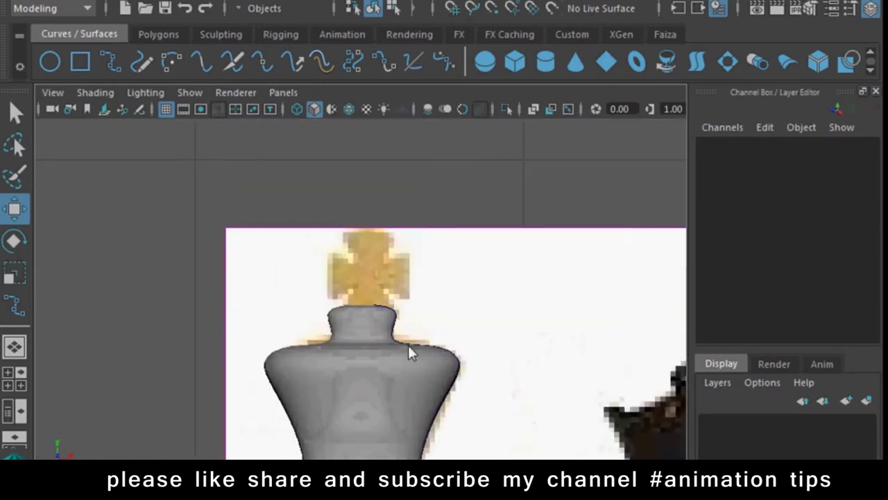
scroll(268, 251, up, 3)
scroll(269, 250, up, 2)
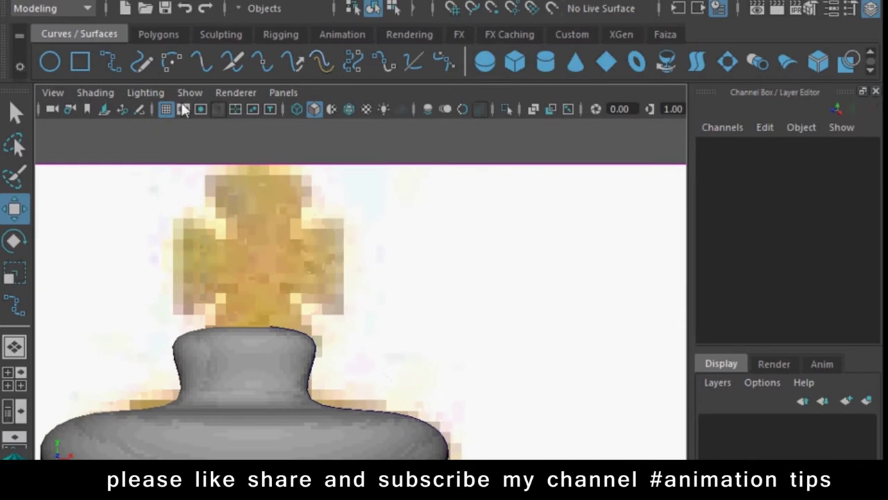
With the CV Curve Tool, trace the cross's top edge and right arm.
click(111, 61)
click(213, 174)
click(250, 176)
click(292, 175)
click(306, 175)
click(305, 197)
click(299, 209)
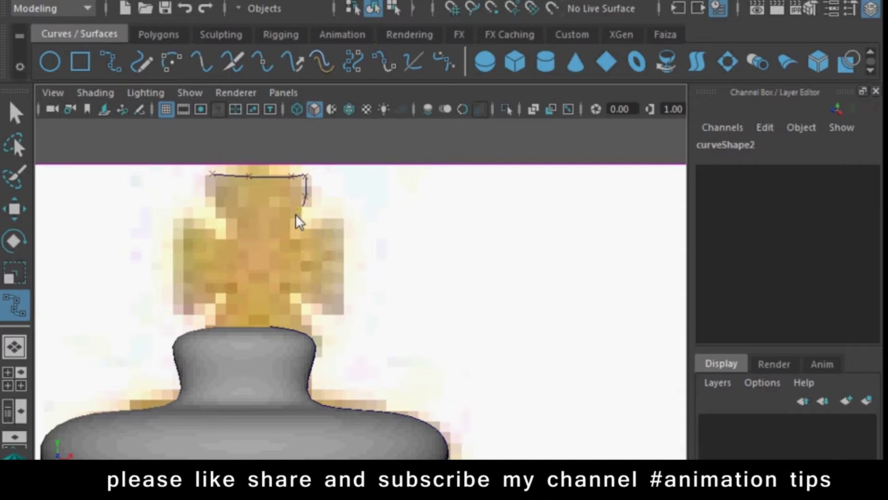
click(301, 227)
click(320, 227)
click(340, 227)
click(341, 266)
click(341, 288)
click(340, 311)
click(306, 308)
Continue the outline across the left arm and close it back at the top, finishing curve2.
click(301, 340)
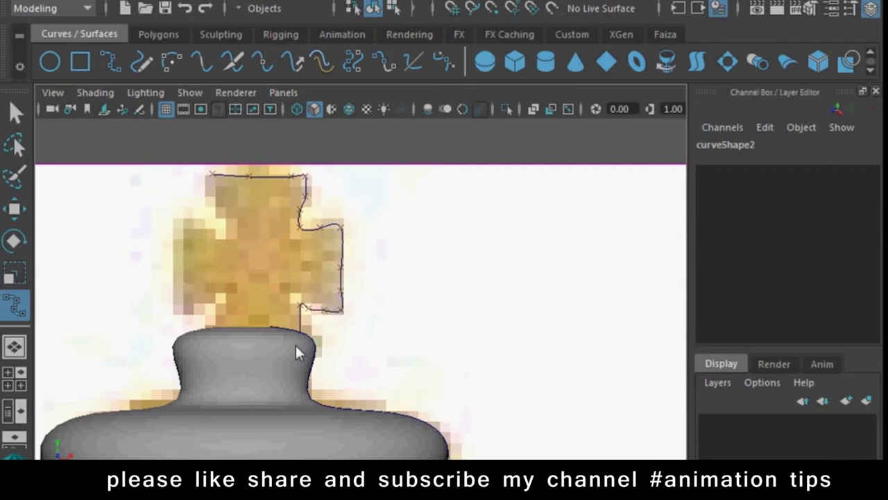
click(222, 324)
click(193, 317)
click(174, 309)
click(169, 249)
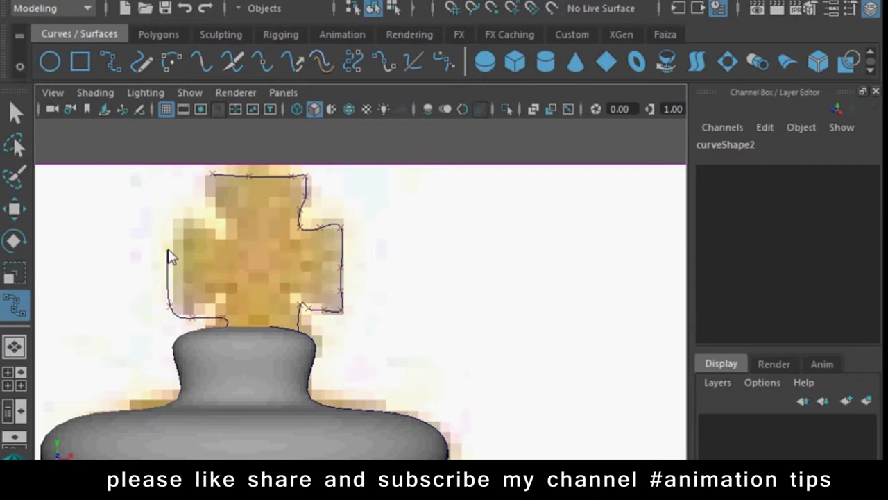
click(179, 223)
click(219, 223)
click(214, 176)
key(Return)
scroll(349, 278, down, 3)
In perspective, move the cross curve forward to the king body and centre its pivot.
key(space)
mouse_move(355, 279)
mouse_down()
mouse_move(399, 195)
mouse_move(257, 196)
mouse_move(459, 338)
mouse_up()
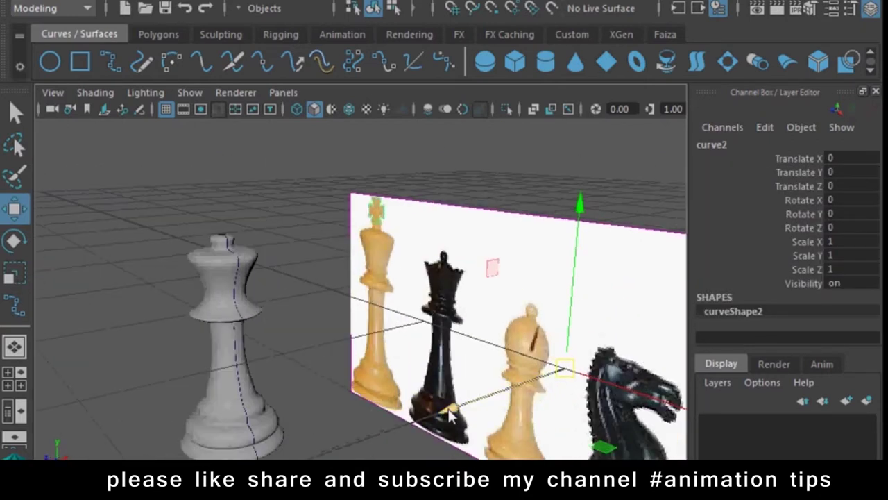
drag(448, 409, 186, 422)
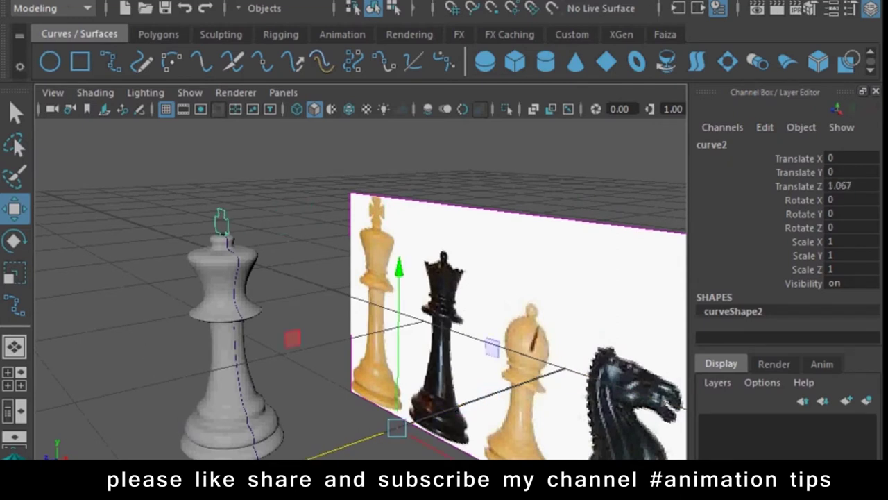
click(211, 101)
scroll(206, 275, up, 3)
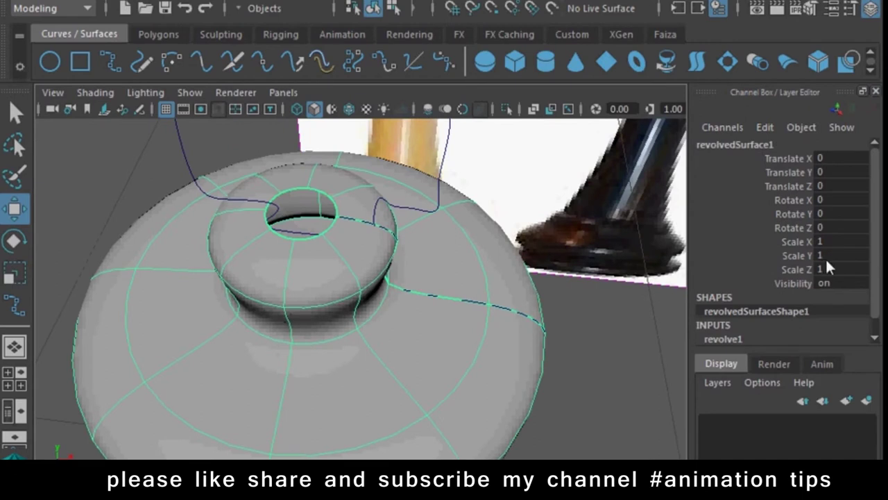
scroll(822, 260, down, 1)
Select revolve1's Pivot X in the Channel Box, try dragging it interactively, then undo.
click(734, 320)
scroll(809, 279, down, 3)
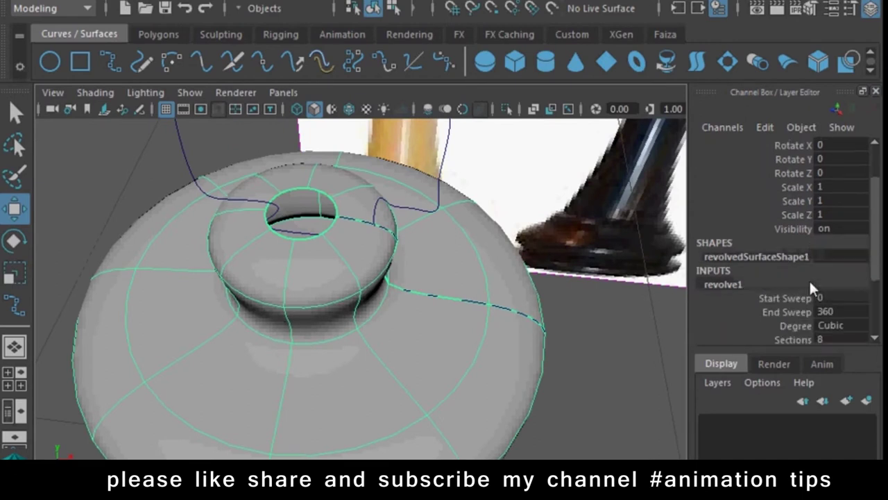
scroll(809, 279, down, 5)
scroll(835, 280, down, 2)
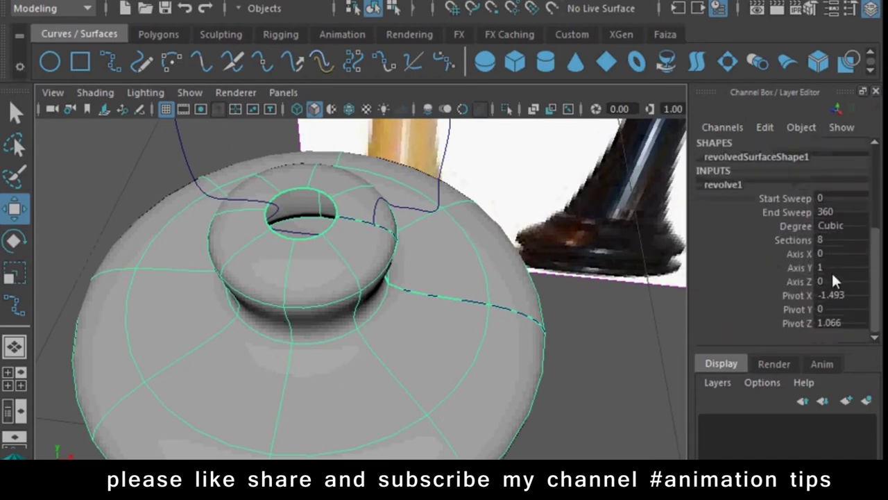
click(804, 297)
mouse_move(461, 320)
middle_down()
mouse_move(492, 331)
mouse_move(452, 327)
middle_up()
key(ctrl+z)
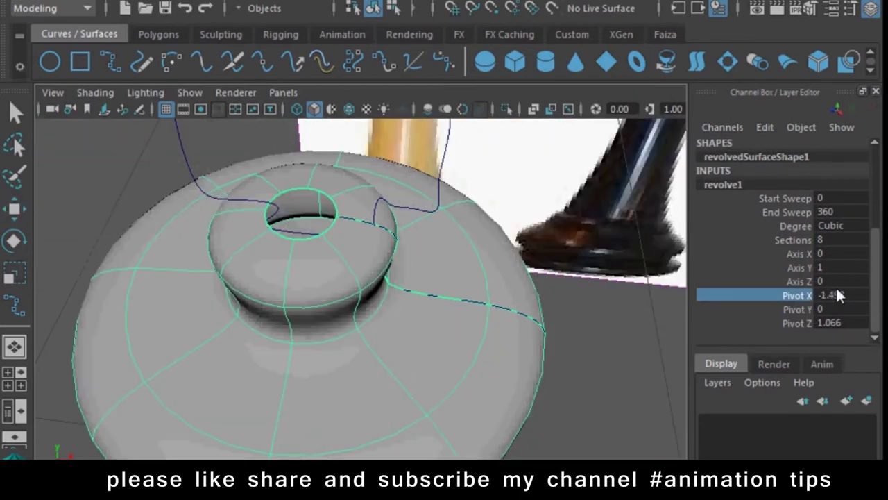
Enter Pivot X values (-1.4, -1.488) until it reads -1.46.
click(851, 299)
key(BackSpace)
key(Return)
key(ctrl+z)
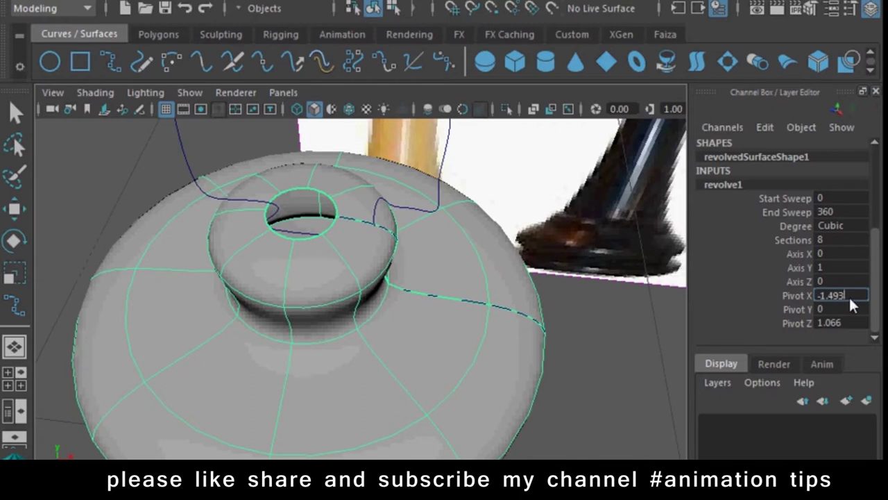
key(Return)
click(849, 296)
text(-1.488)
key(Return)
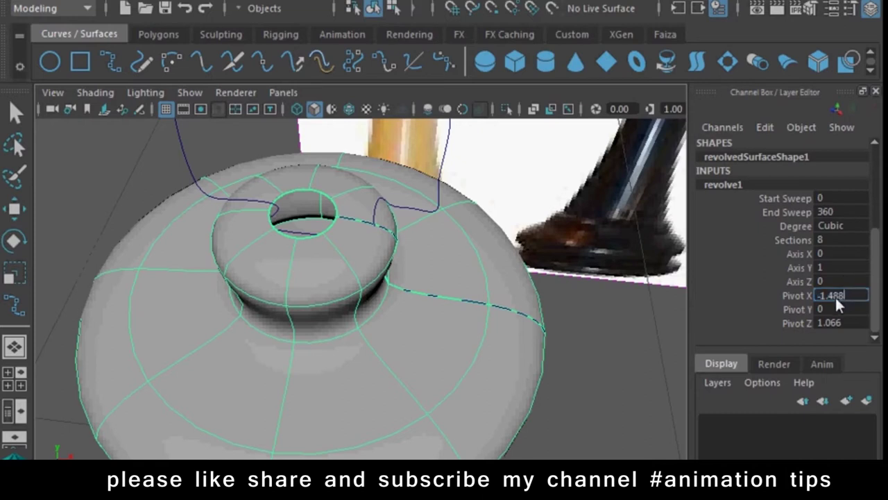
key(Return)
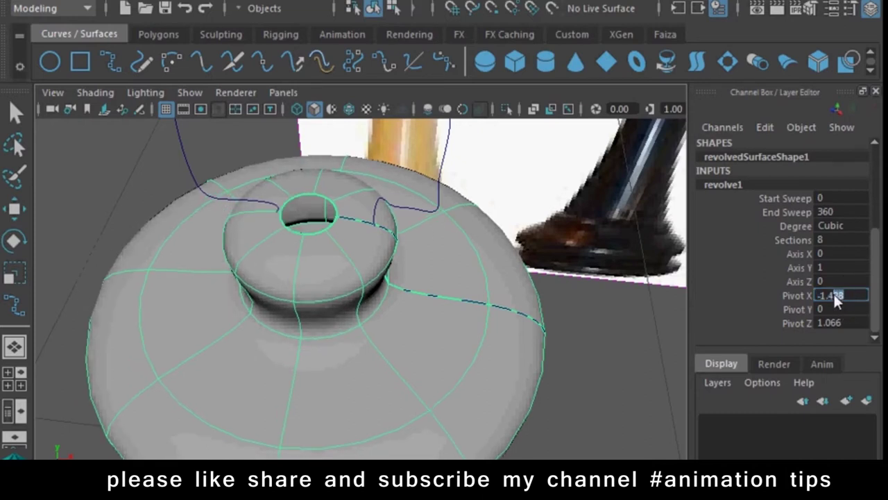
key(Return)
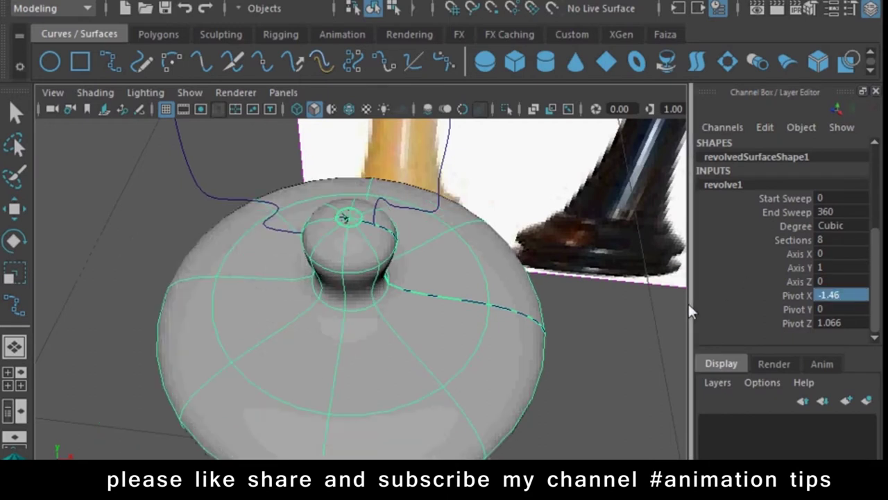
click(562, 391)
mouse_move(563, 394)
alt+mouse_down()
mouse_move(447, 252)
mouse_move(406, 369)
alt+mouse_up()
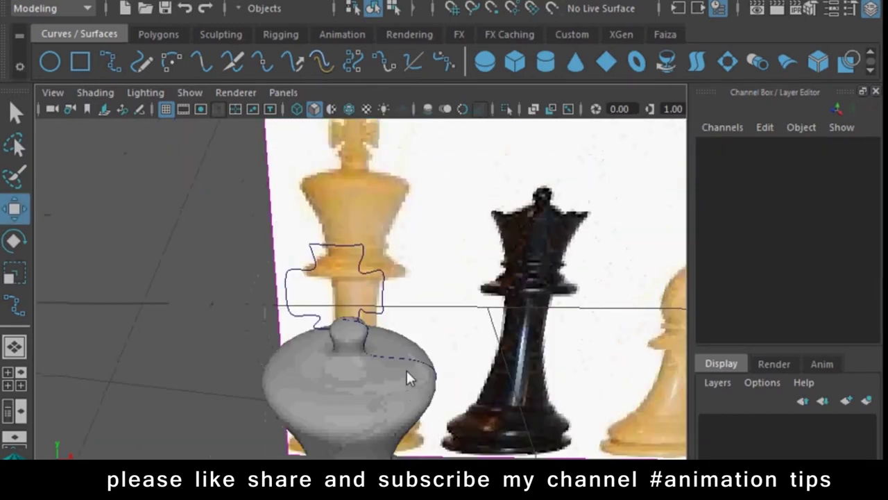
Undo two stray changes and select the cross outline curve2.
click(406, 368)
scroll(855, 274, down, 1)
key(ctrl+z)
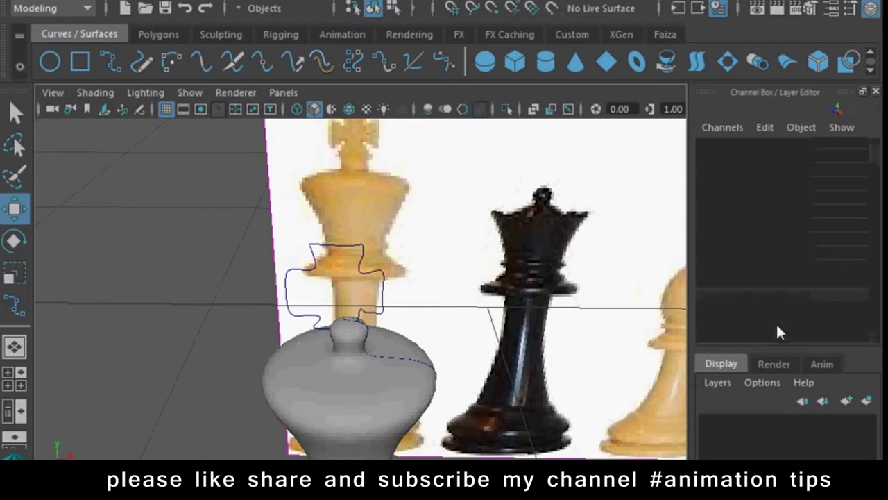
key(ctrl+z)
key(ctrl+z)
click(407, 432)
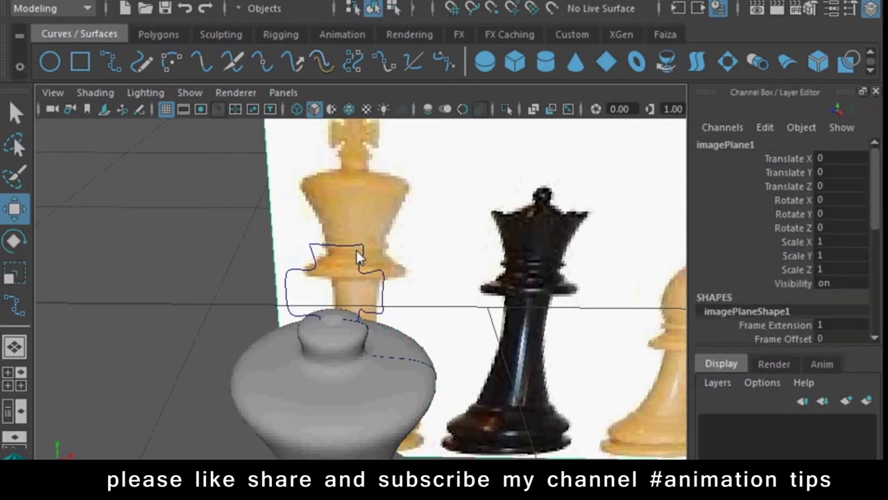
mouse_move(365, 252)
alt+mouse_down()
mouse_move(273, 270)
mouse_move(307, 210)
alt+mouse_up()
click(307, 211)
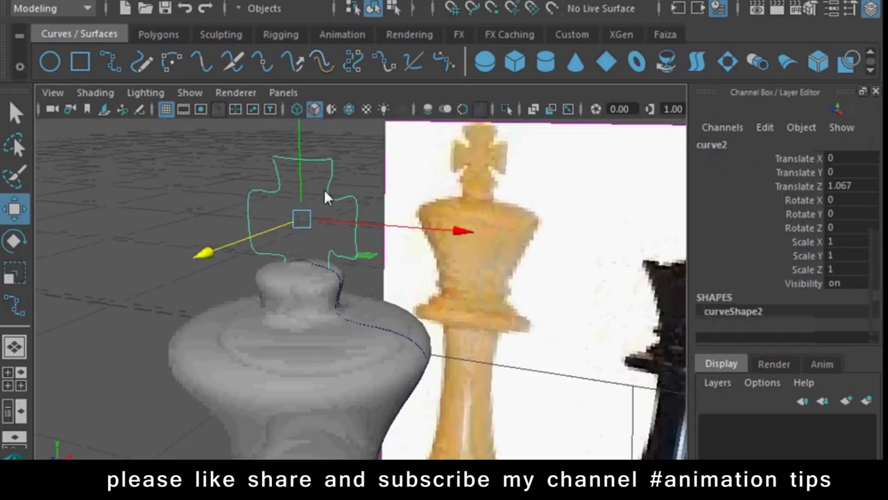
click(590, 4)
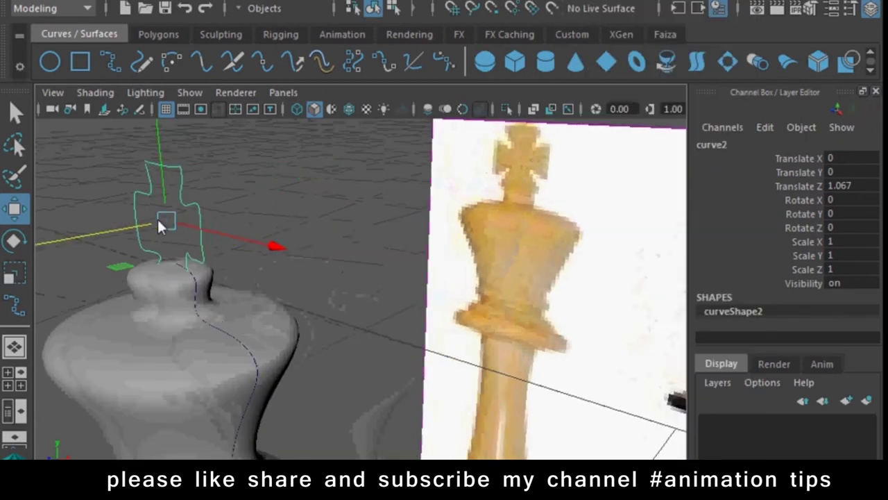
Duplicate curve2, nudge the copy to Translate Z 1.092, and select both cross curves.
mouse_move(156, 217)
alt+mouse_down()
mouse_move(223, 230)
mouse_move(238, 298)
alt+mouse_up()
key(ctrl+d)
drag(193, 277, 159, 274)
shift+click(279, 208)
alt+drag(279, 208, 30, 327)
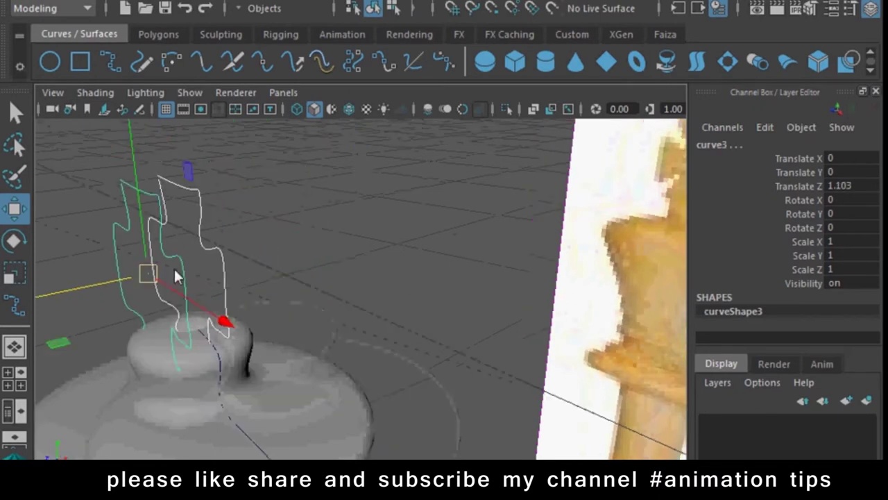
mouse_move(68, 282)
mouse_down()
mouse_move(81, 278)
mouse_move(161, 310)
mouse_move(230, 236)
mouse_up()
Loft a trial band between the two cross curves, inspect it, then undo it.
click(563, 1)
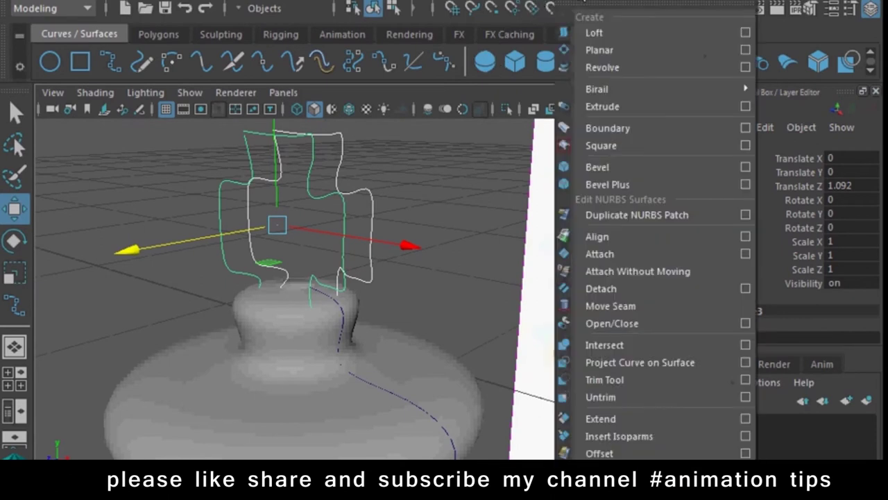
click(623, 38)
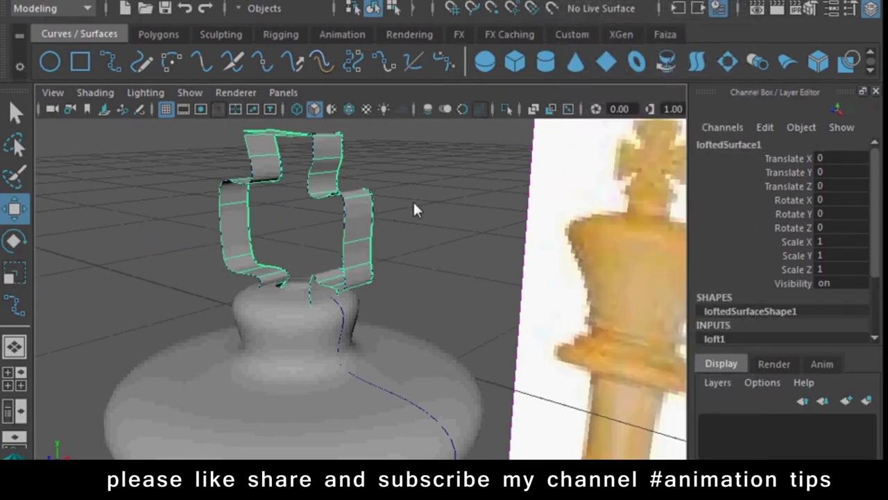
click(413, 203)
scroll(383, 218, up, 5)
mouse_move(357, 251)
alt+mouse_down()
mouse_move(438, 296)
mouse_move(359, 325)
mouse_move(464, 351)
mouse_move(451, 332)
alt+mouse_up()
key(ctrl+z)
key(ctrl+z)
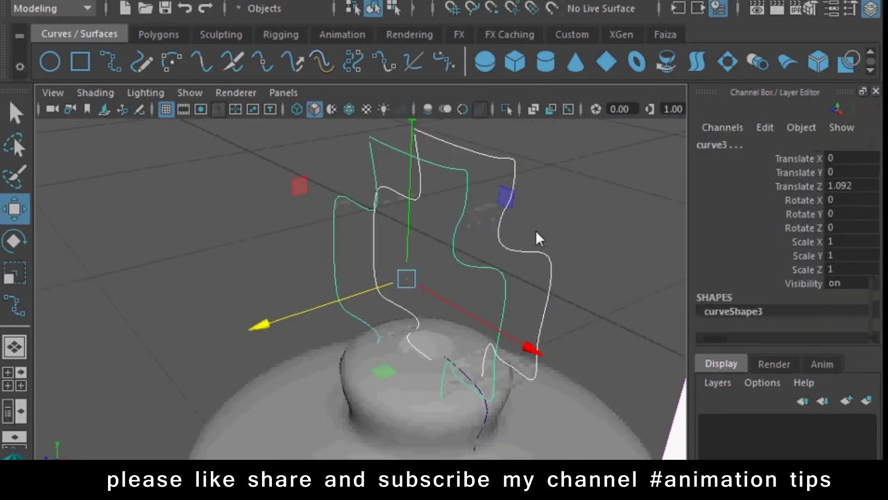
Tweak the control points of the original and copied cross curves before re-lofting.
drag(534, 169, 447, 203)
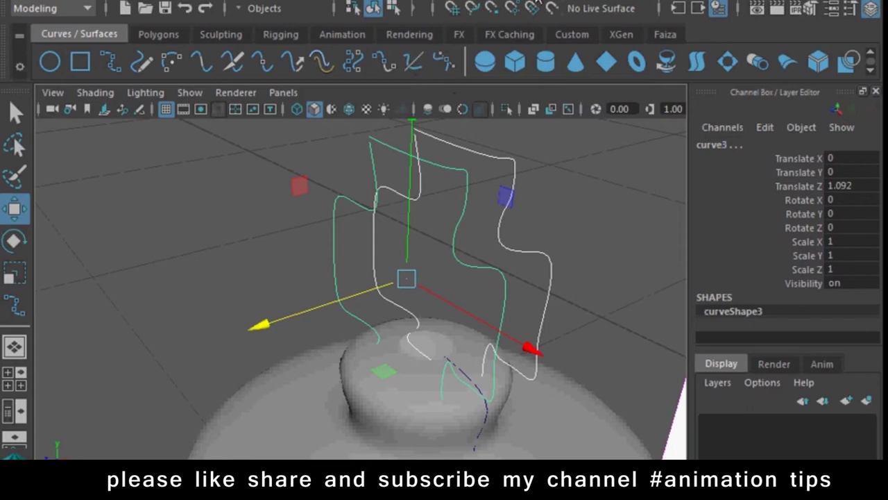
click(538, 2)
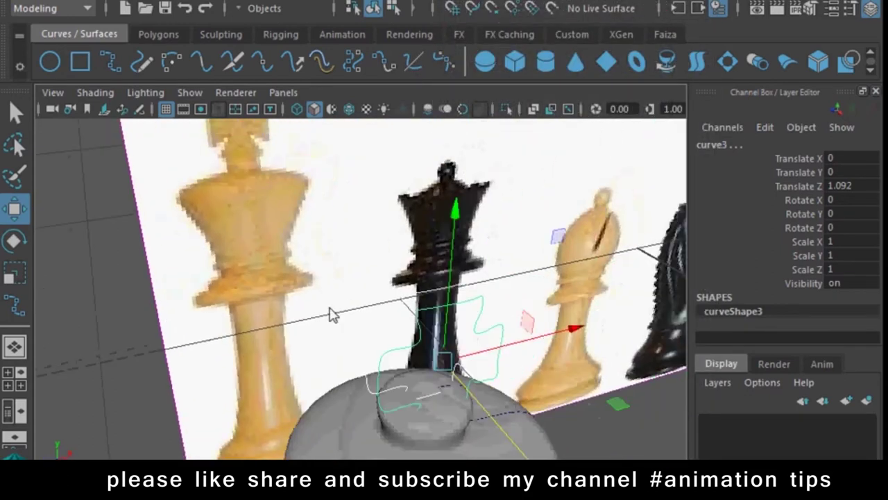
mouse_move(332, 315)
alt+mouse_down()
mouse_move(292, 321)
mouse_move(331, 276)
alt+mouse_up()
right_drag(269, 182, 264, 240)
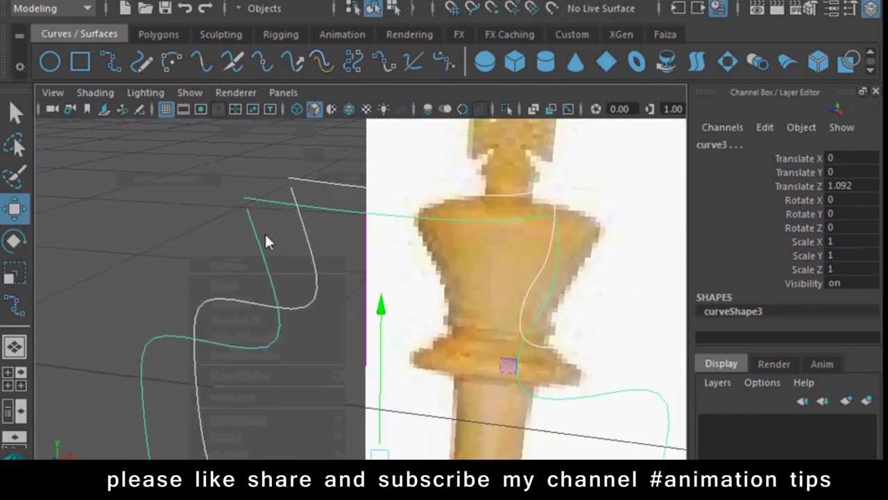
click(245, 207)
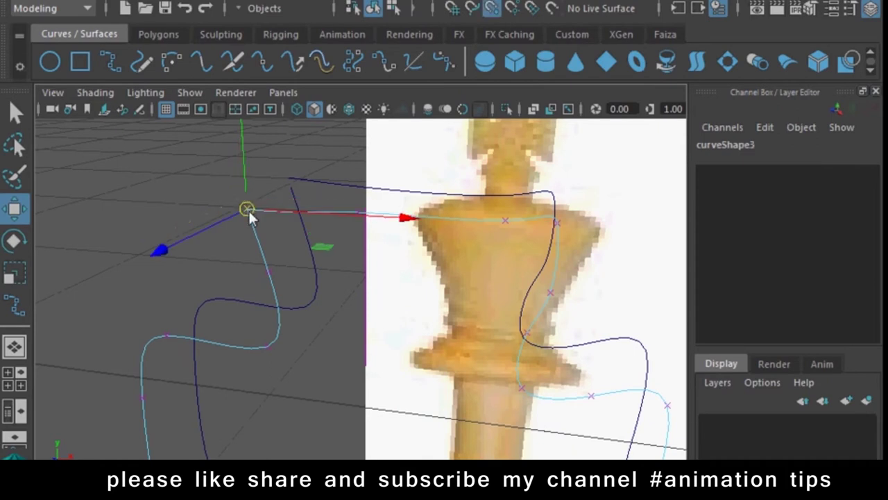
click(303, 188)
right_click(307, 179)
click(277, 262)
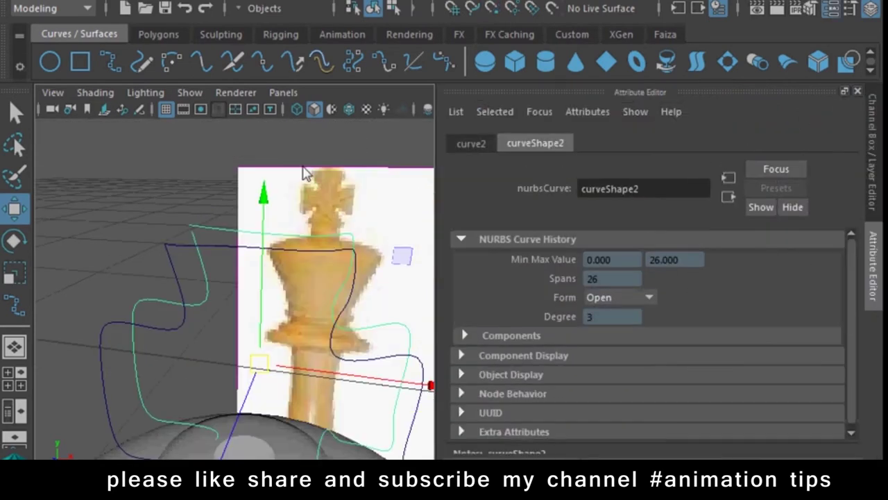
right_drag(207, 220, 197, 213)
click(187, 225)
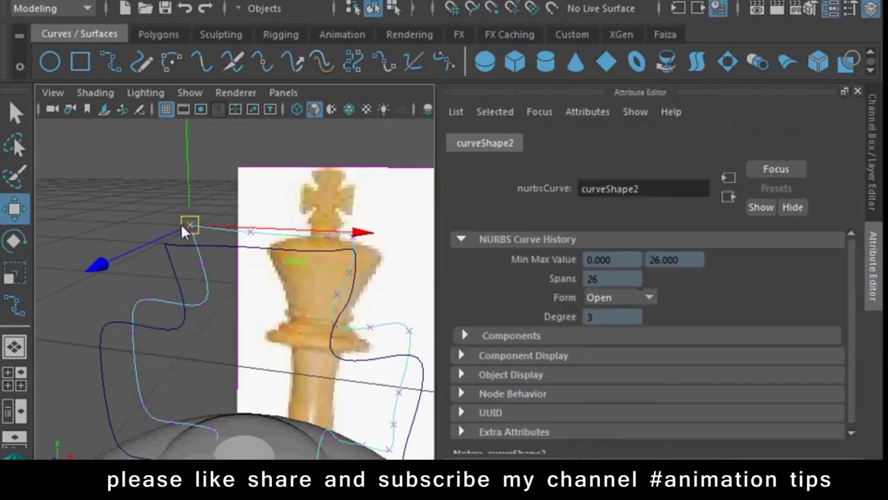
right_drag(193, 229, 197, 276)
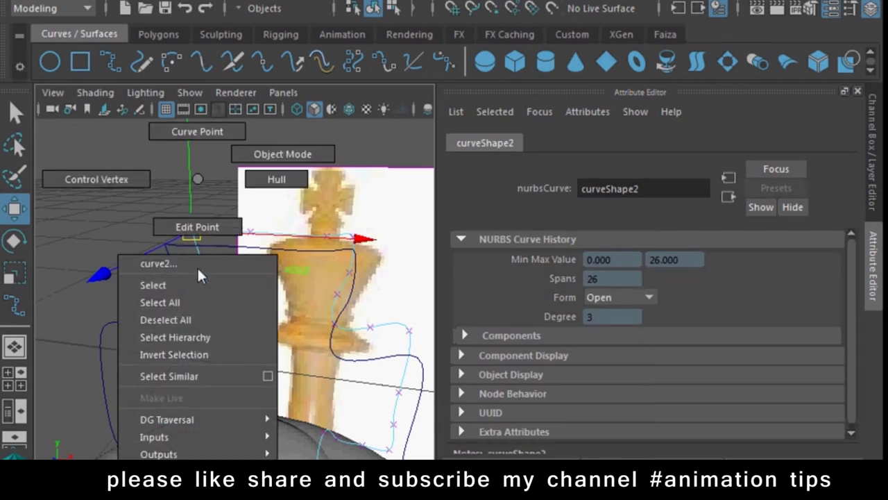
key(ctrl+d)
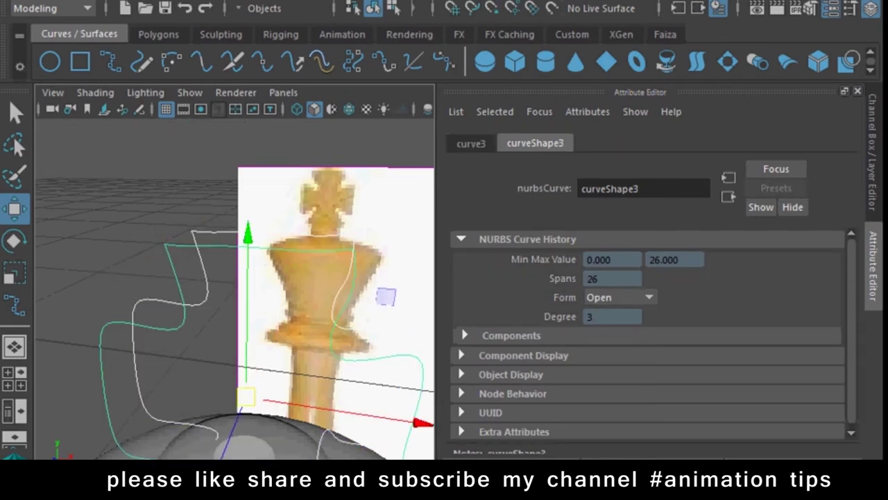
Re-loft curveShape2 and curveShape3 into the cubic cross band loft1.
click(621, 33)
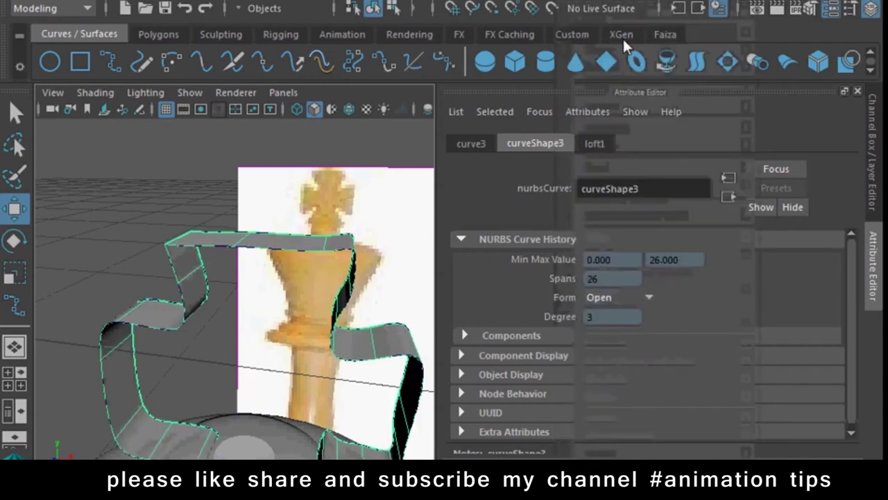
alt+drag(141, 240, 270, 276)
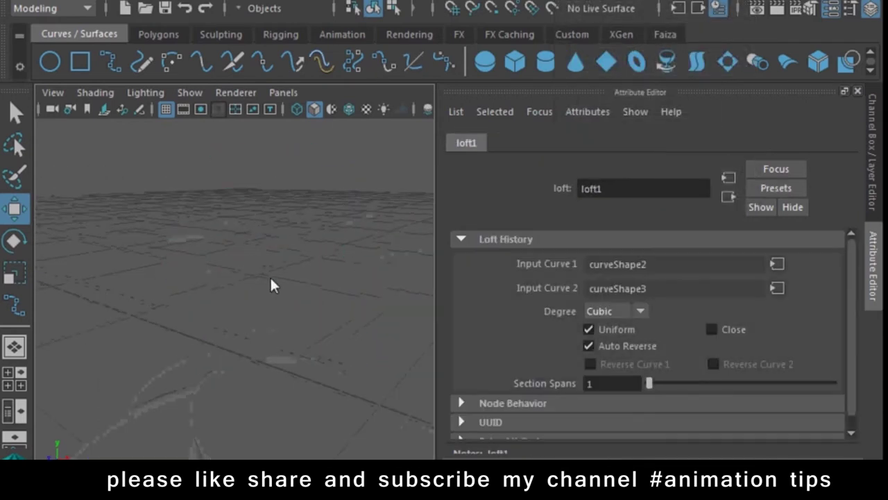
click(287, 291)
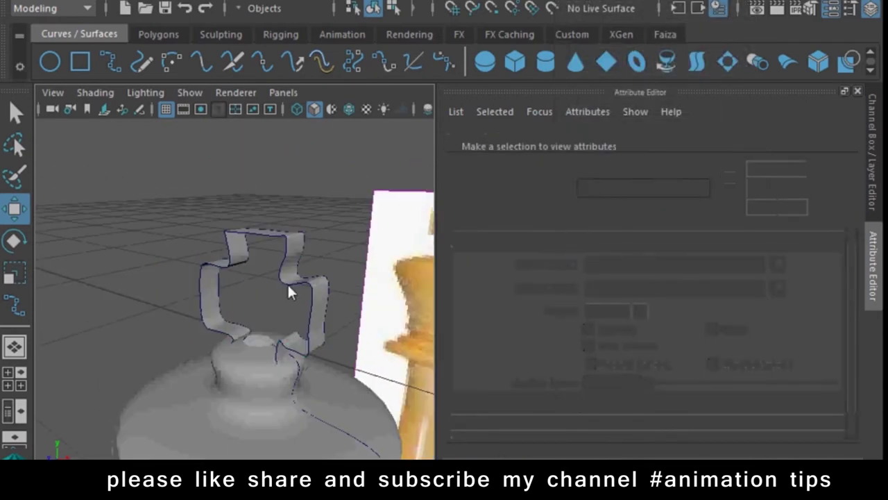
Cap the front cross curve with a flat planar surface.
click(288, 285)
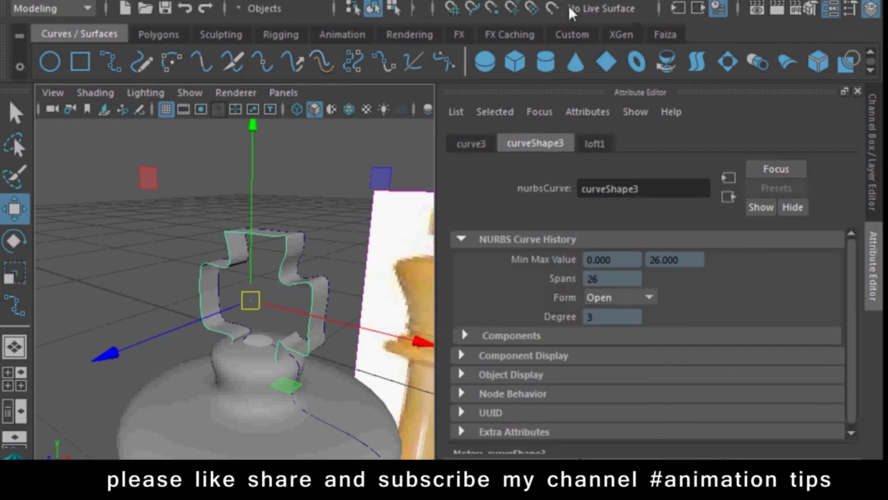
click(571, 7)
click(597, 50)
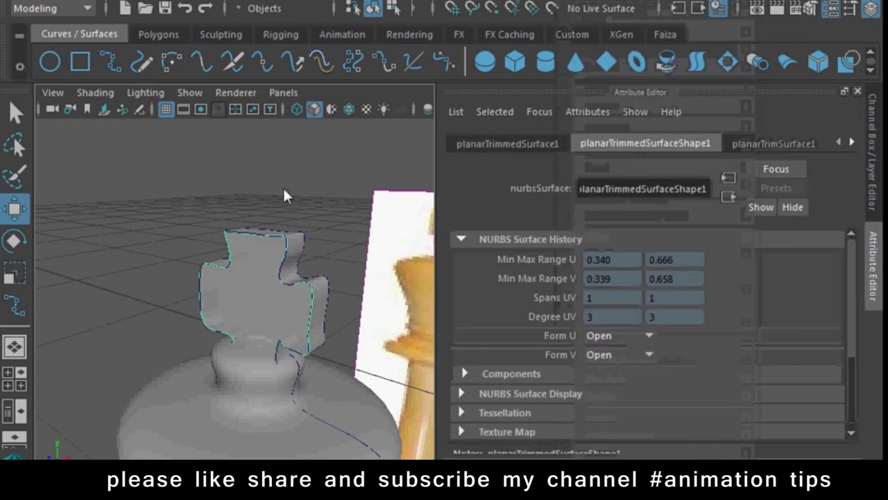
click(286, 192)
Cap the cross's side outline curve with a second planar surface.
mouse_move(303, 193)
alt+mouse_down()
mouse_move(248, 266)
mouse_move(371, 259)
mouse_move(349, 339)
alt+mouse_up()
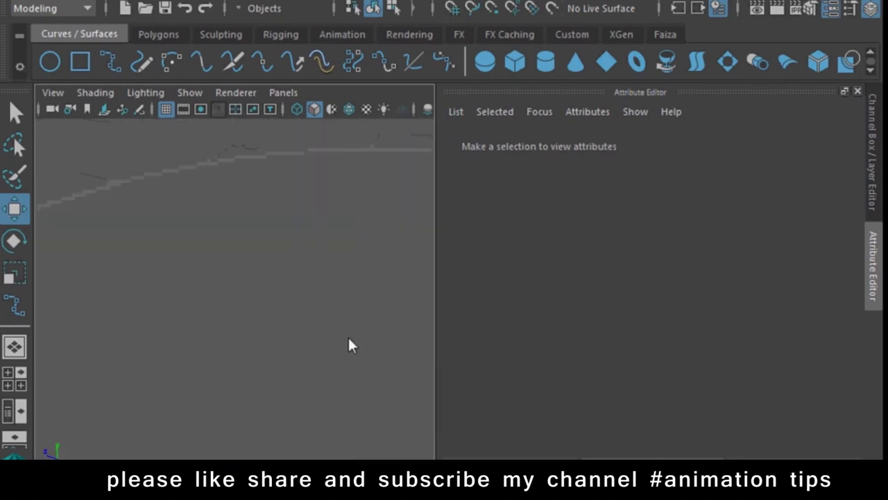
alt+drag(310, 306, 280, 278)
scroll(303, 293, up, 5)
scroll(300, 292, up, 2)
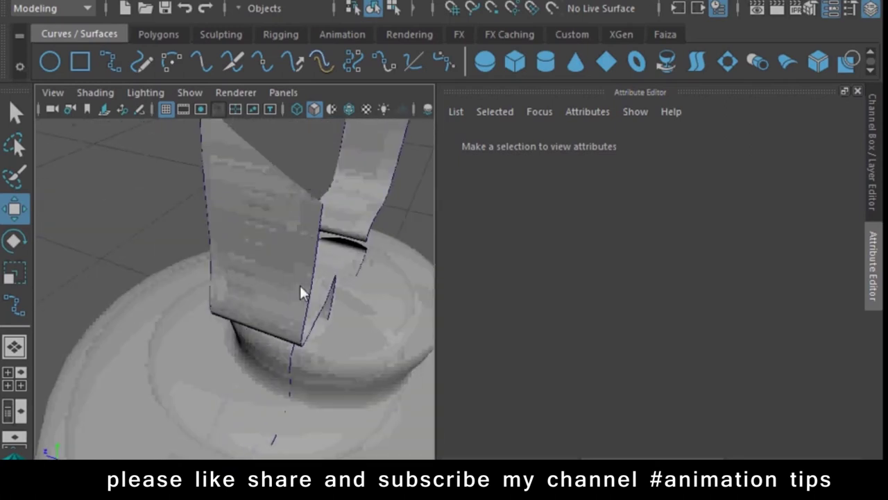
scroll(300, 292, down, 2)
click(291, 231)
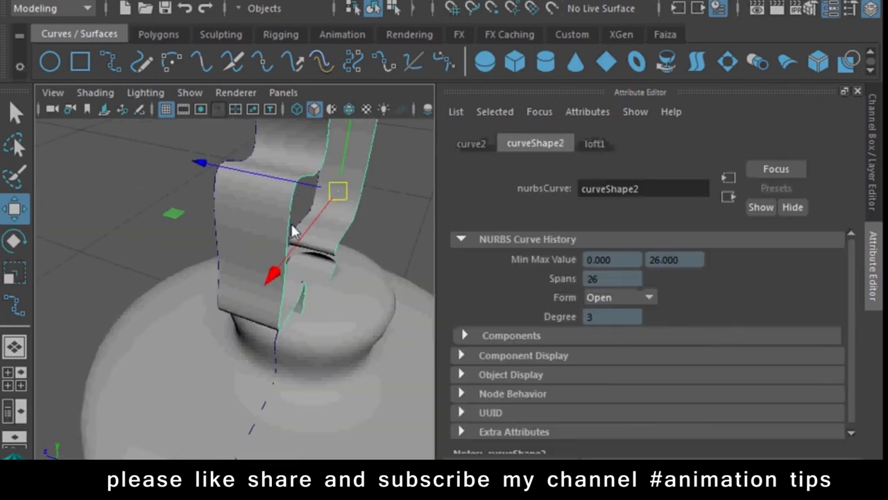
click(588, 1)
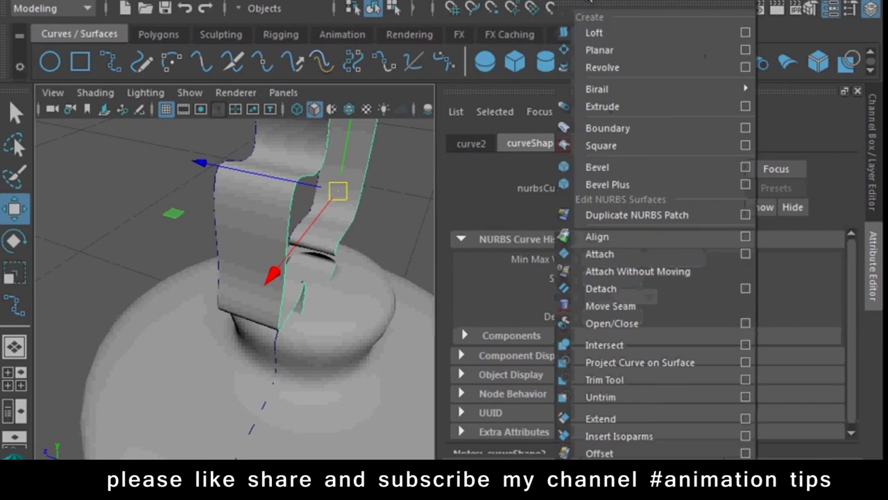
click(609, 52)
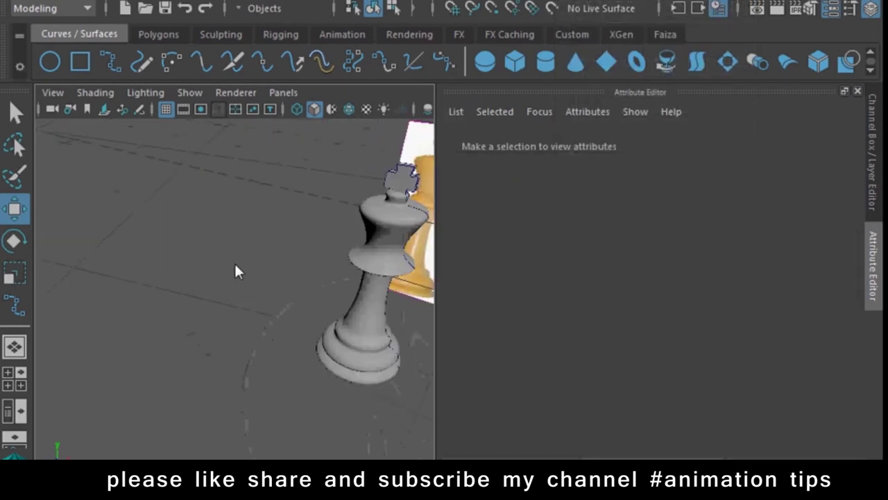
Inspect the cross atop the king body and select the curve3 outline.
click(230, 337)
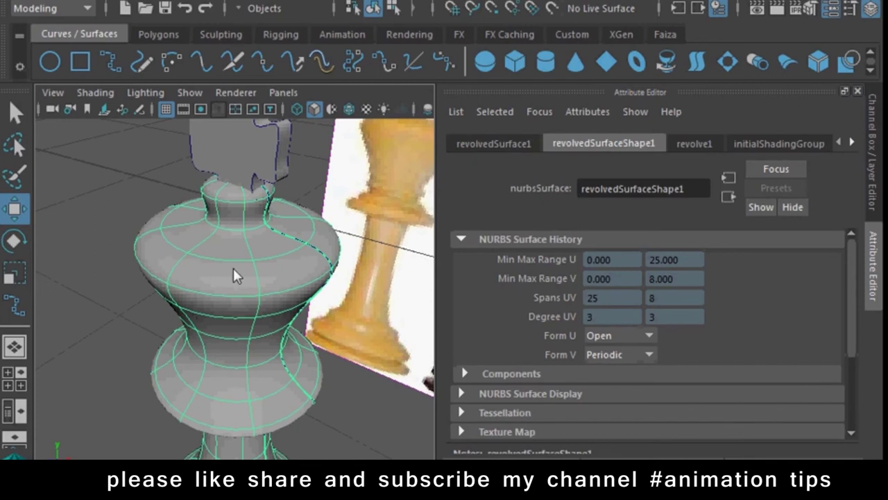
alt+drag(233, 268, 286, 302)
scroll(264, 255, up, 3)
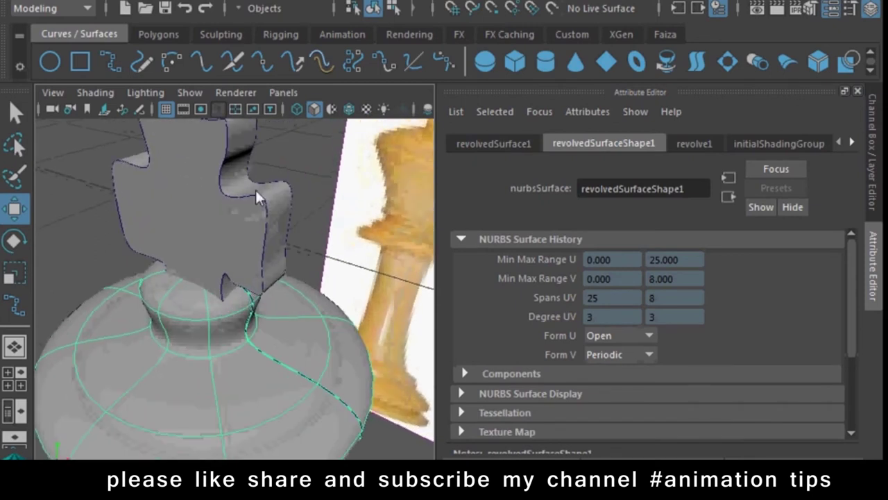
click(232, 194)
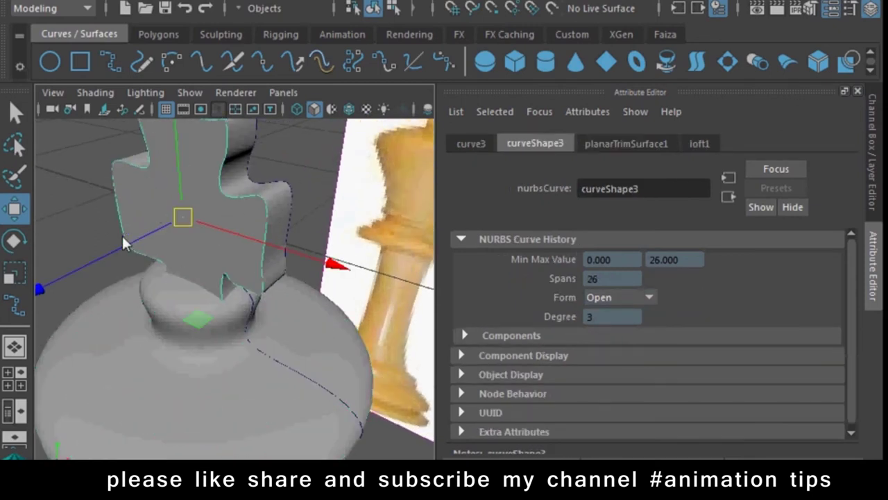
scroll(229, 319, down, 5)
Group the king's revolved body and lofted cross into group1 via Edit > Group.
click(317, 380)
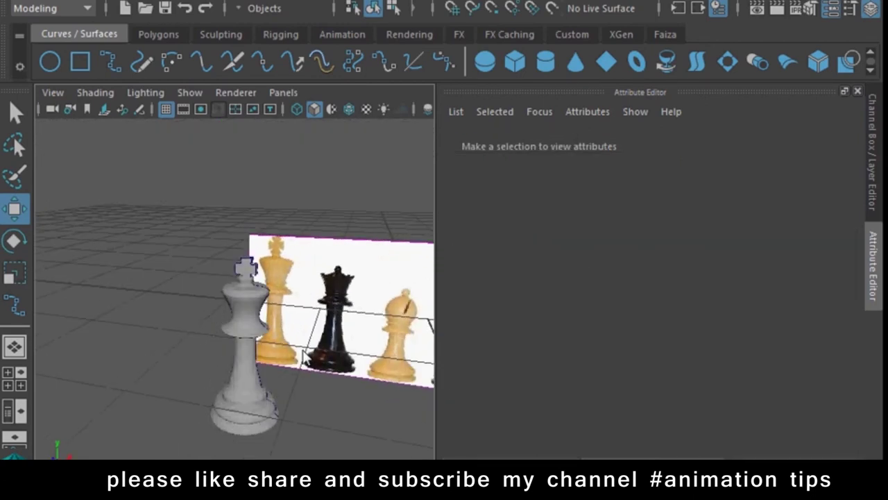
mouse_move(328, 379)
alt+mouse_down()
mouse_move(308, 300)
mouse_move(331, 413)
alt+mouse_up()
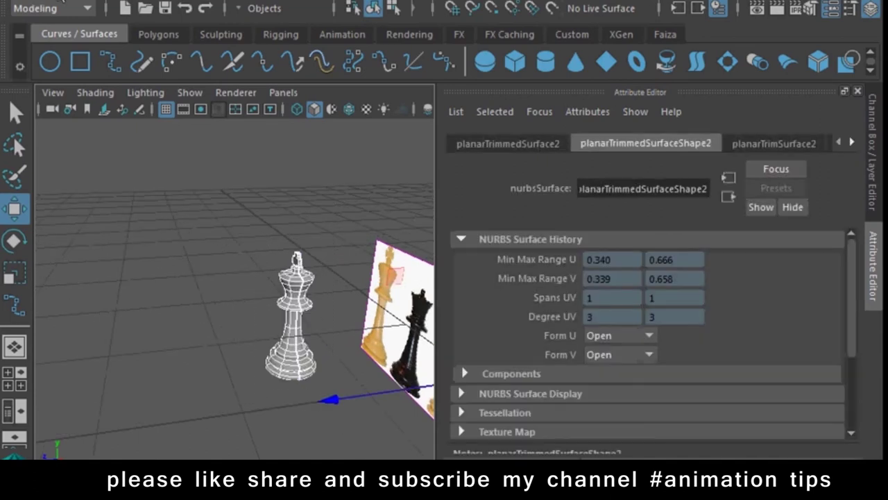
click(61, 2)
click(78, 321)
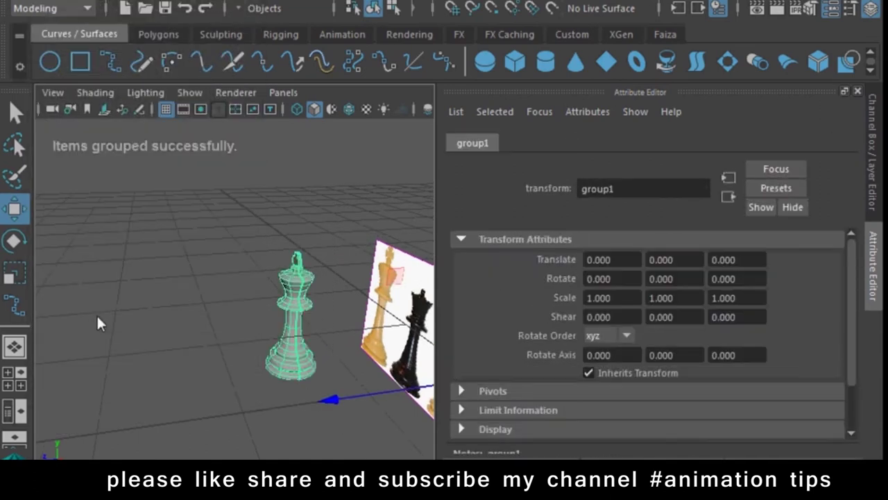
alt+drag(97, 314, 317, 355)
Center the pivot on the king group and regroup the selection.
click(167, 2)
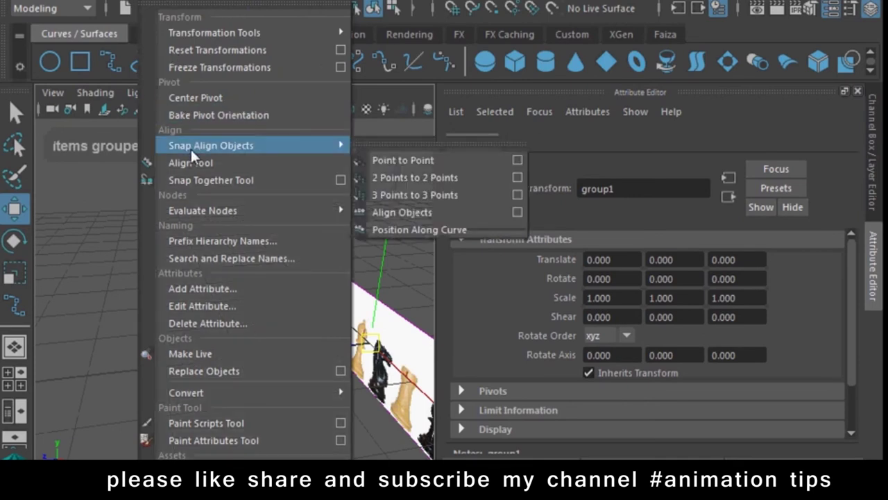
click(208, 96)
mouse_move(296, 352)
alt+mouse_down()
mouse_move(229, 299)
mouse_move(41, 309)
alt+mouse_up()
key(ctrl+g)
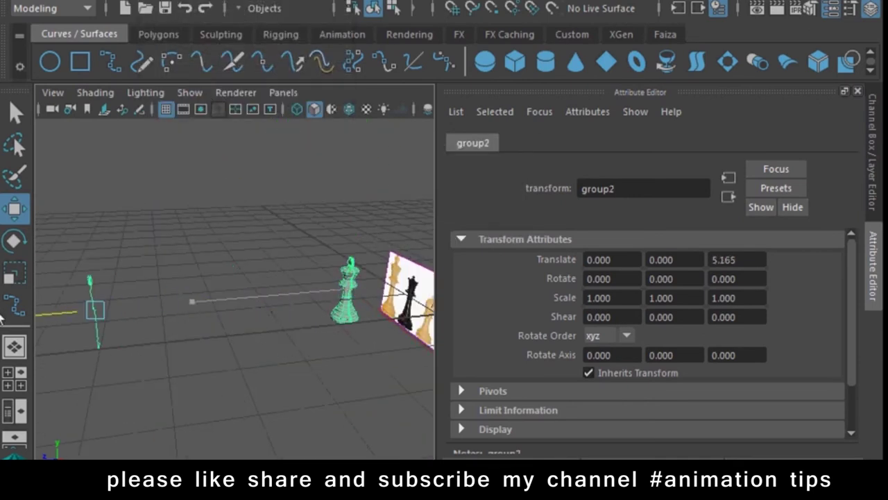
alt+drag(445, 314, 385, 375)
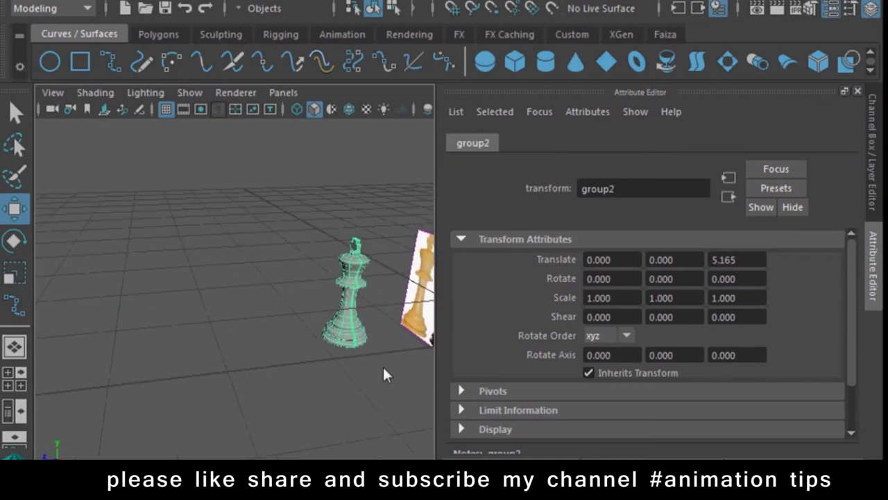
Test-move the king group along Z, undo back to translate 0, 0, 0, and open Edit > Delete by Type.
click(390, 374)
click(345, 336)
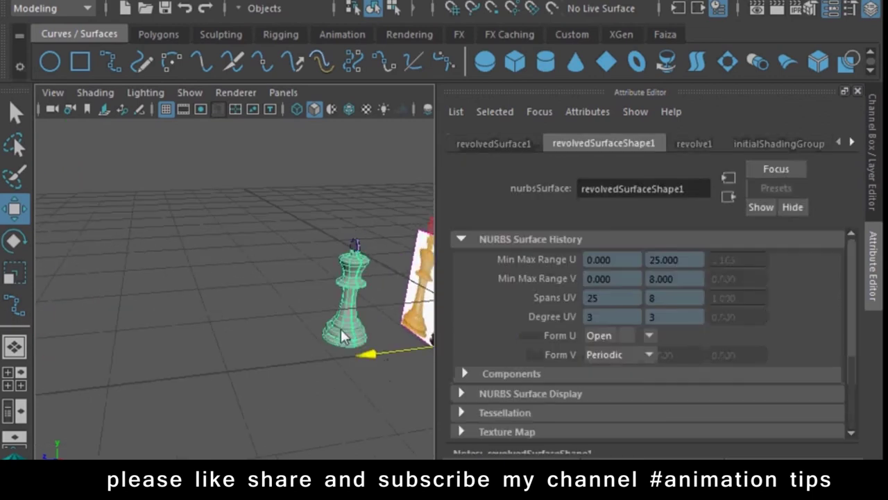
key(ctrl+g)
mouse_move(277, 300)
mouse_down()
mouse_move(233, 306)
mouse_move(241, 312)
mouse_up()
key(ctrl+z)
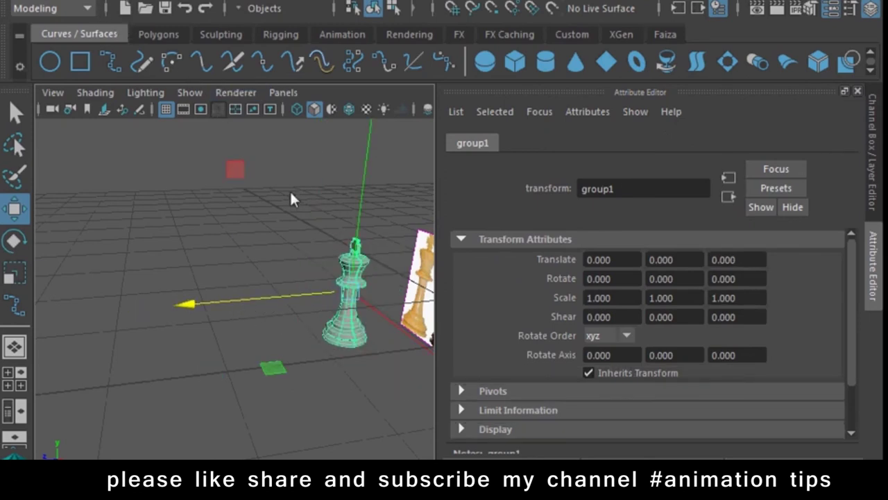
scroll(266, 229, up, 3)
scroll(239, 285, up, 3)
scroll(223, 295, up, 1)
mouse_move(197, 305)
mouse_down()
mouse_move(267, 341)
mouse_move(211, 327)
mouse_up()
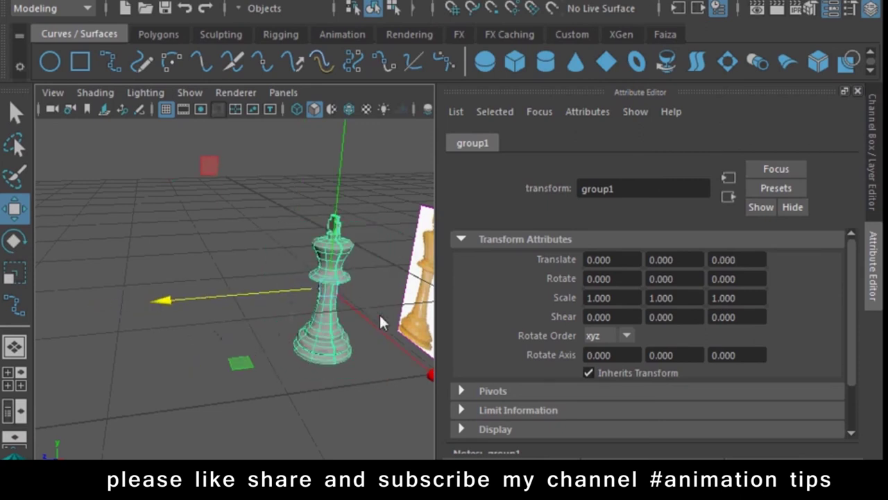
drag(383, 119, 241, 444)
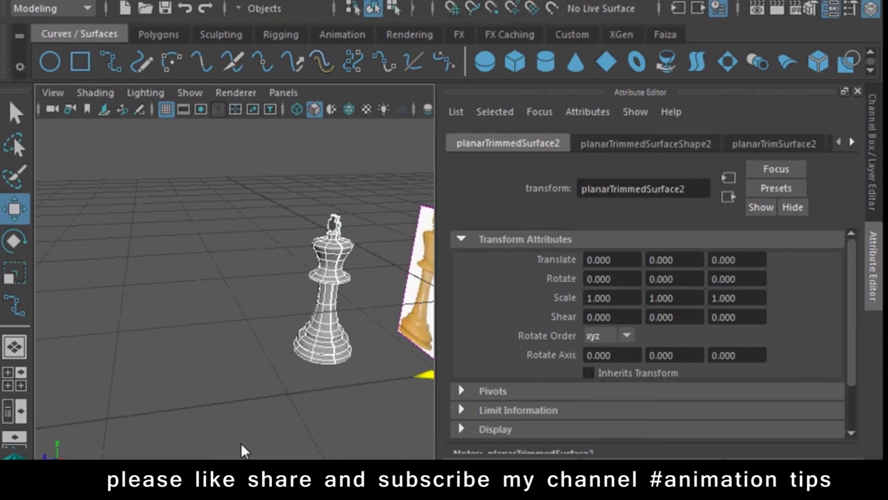
key(ctrl+z)
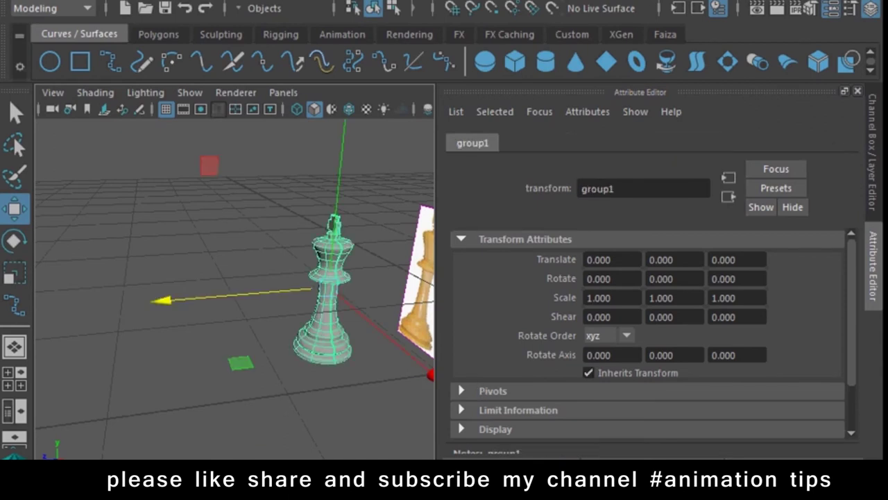
click(63, 3)
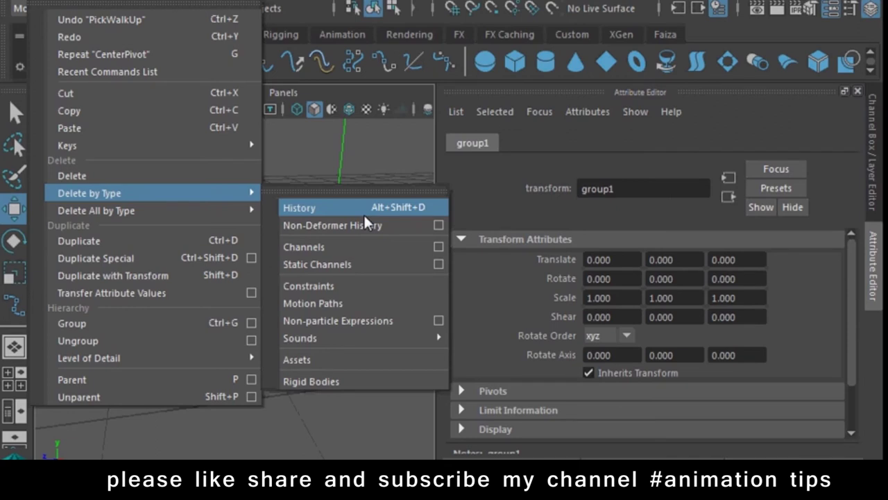
Delete the king group's construction history, undoing a trial move.
click(363, 211)
mouse_move(268, 273)
middle_down()
mouse_move(244, 294)
mouse_move(377, 322)
mouse_move(188, 338)
mouse_move(331, 342)
middle_up()
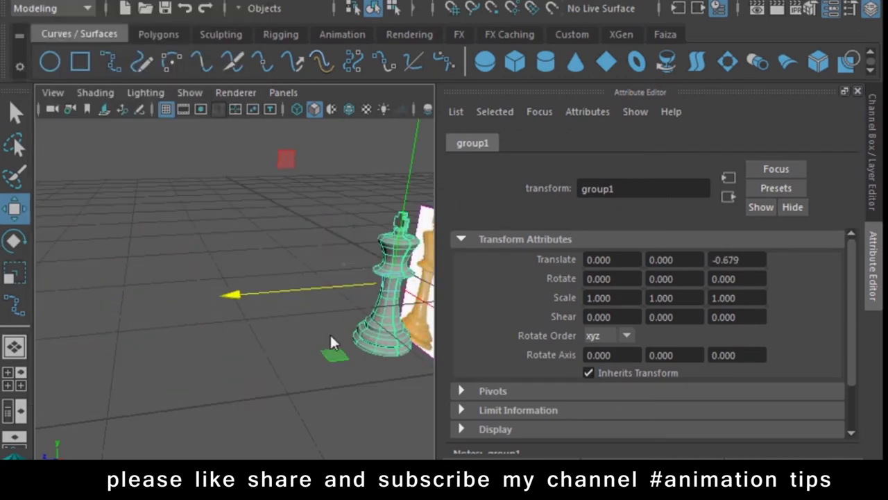
key(ctrl+z)
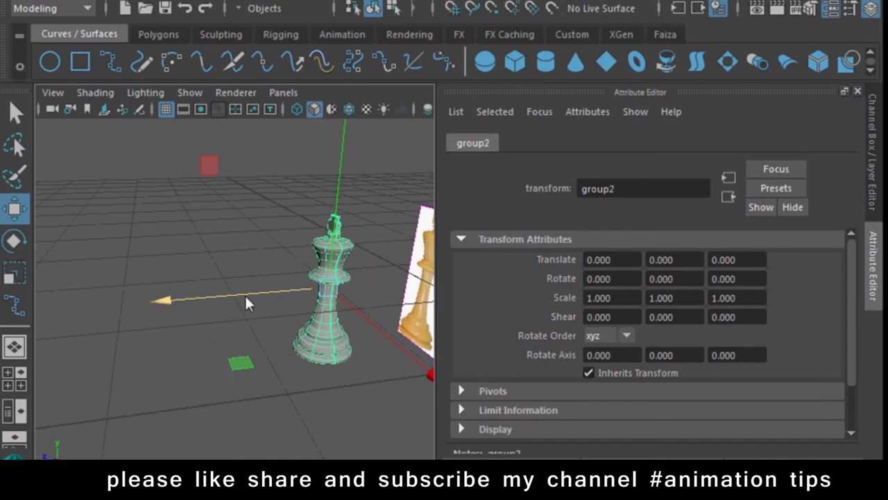
Move the second king, group2, along Z to 2.156 beside the first.
drag(246, 297, 98, 300)
click(216, 310)
key(ctrl+z)
drag(230, 307, 110, 316)
click(320, 261)
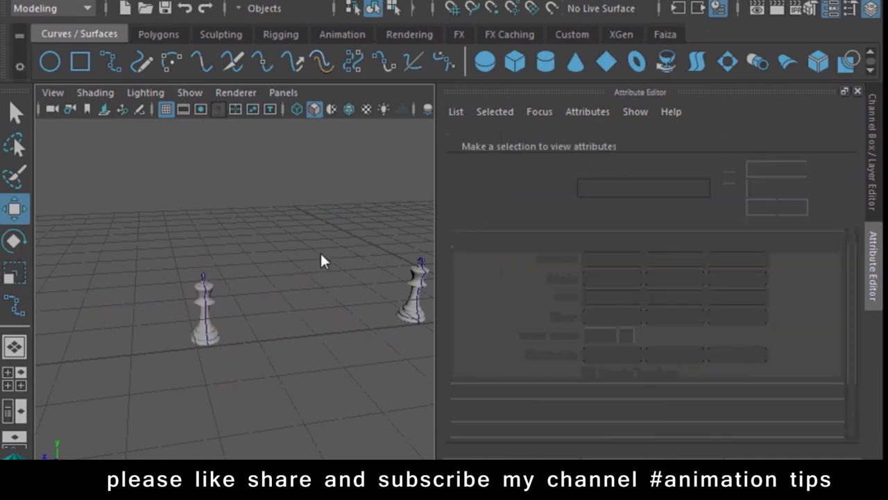
alt+drag(320, 261, 182, 343)
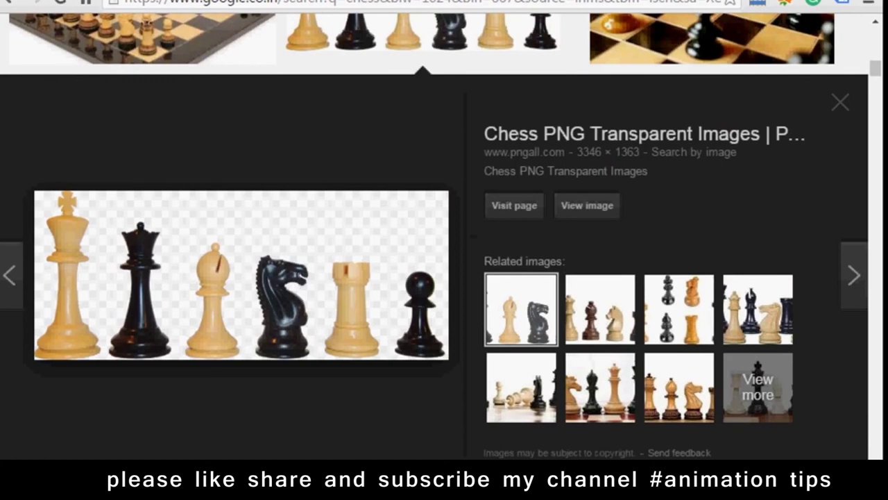
click(236, 437)
alt+drag(233, 367, 213, 171)
scroll(286, 335, up, 5)
scroll(267, 317, up, 2)
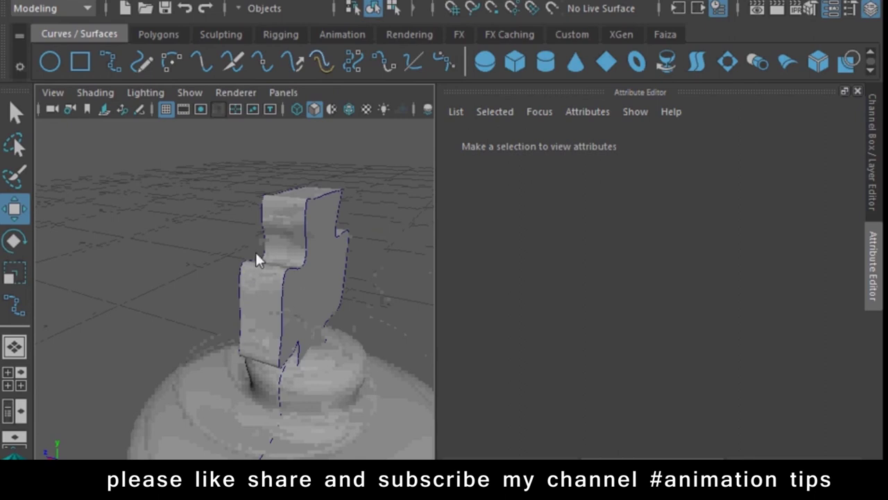
click(333, 184)
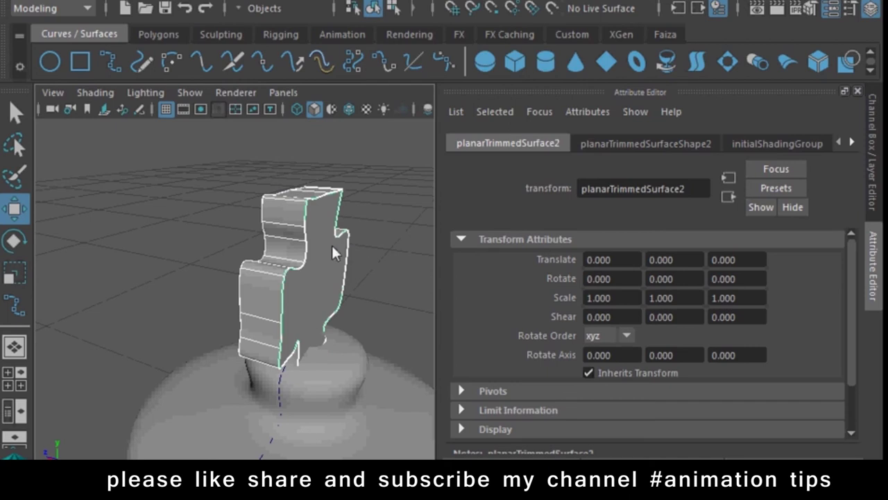
scroll(305, 278, down, 5)
scroll(264, 256, up, 1)
click(252, 229)
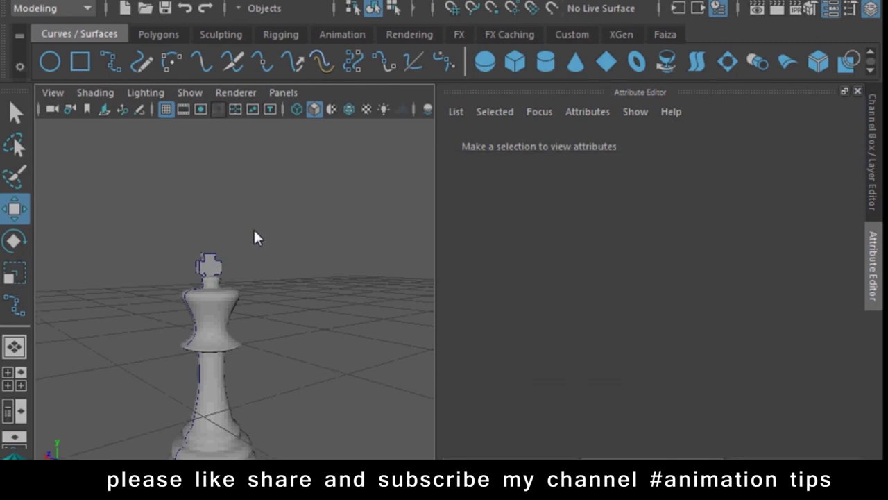
drag(243, 198, 129, 455)
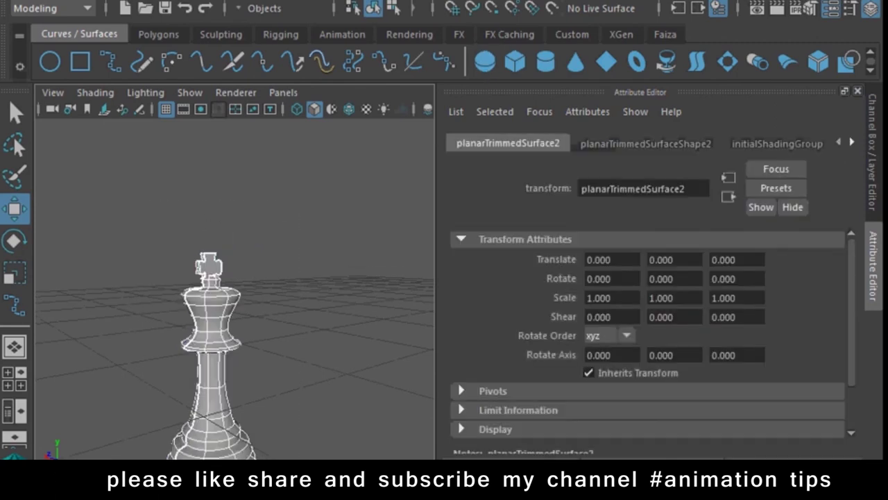